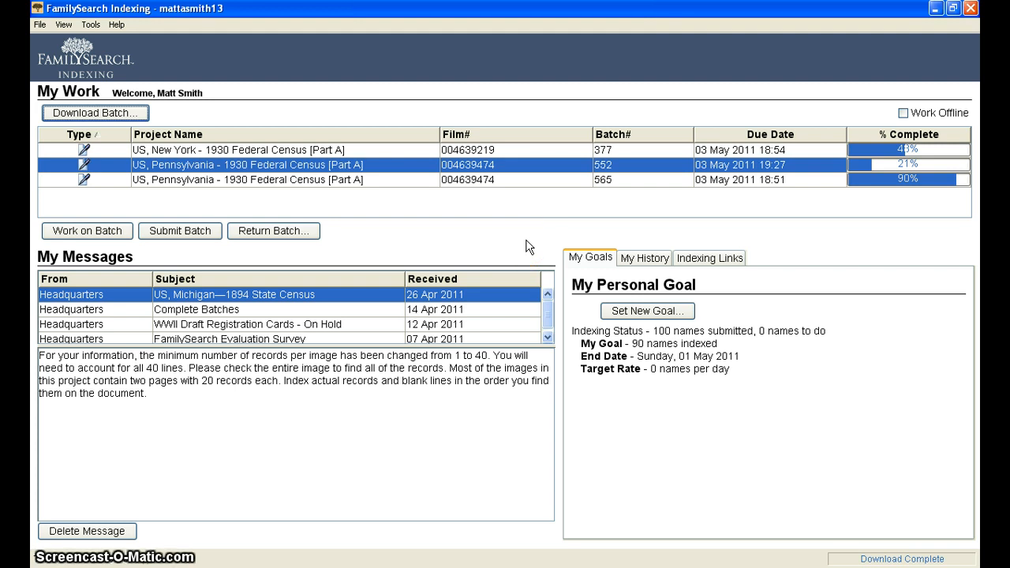
Open batch 552 of the US, Pennsylvania 1930 Federal Census [Part A] project for indexing.
left_click(463, 280)
left_click(271, 168)
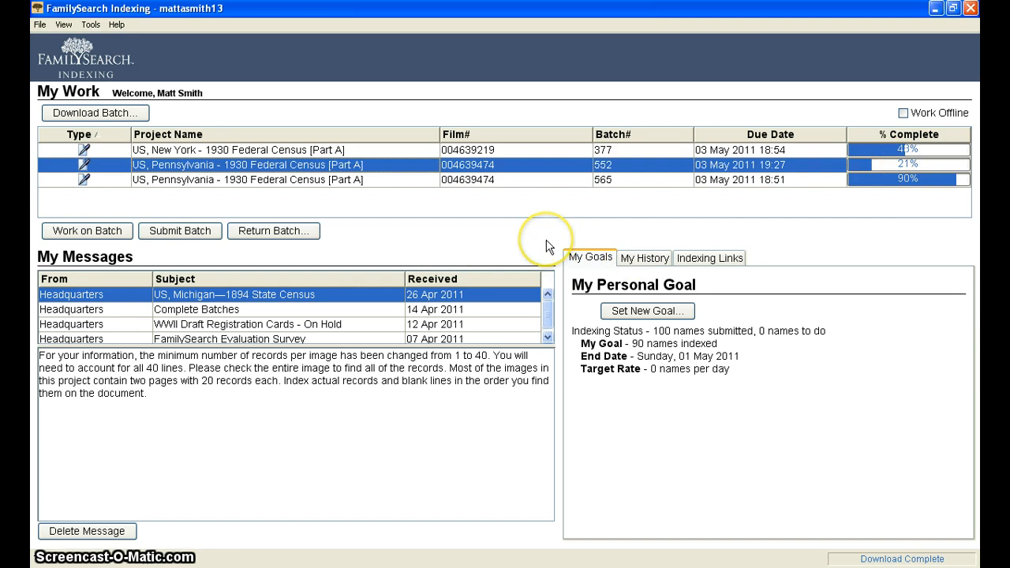
left_click(222, 169)
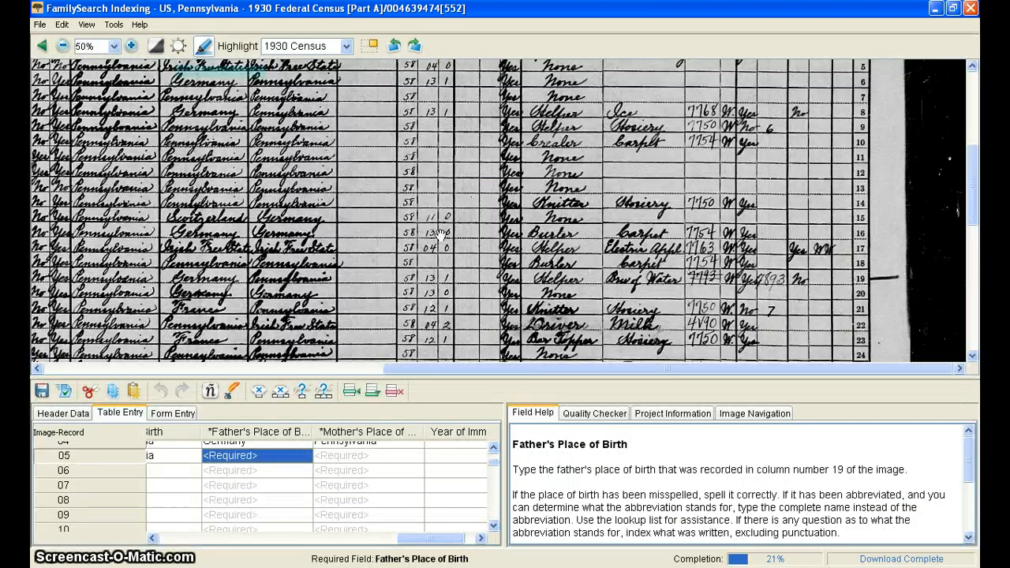
Turn on highlight adjustment and align the highlight grid's upper-left and lower-left corners with the census table's left edge.
left_click_drag(485, 370, 138, 353)
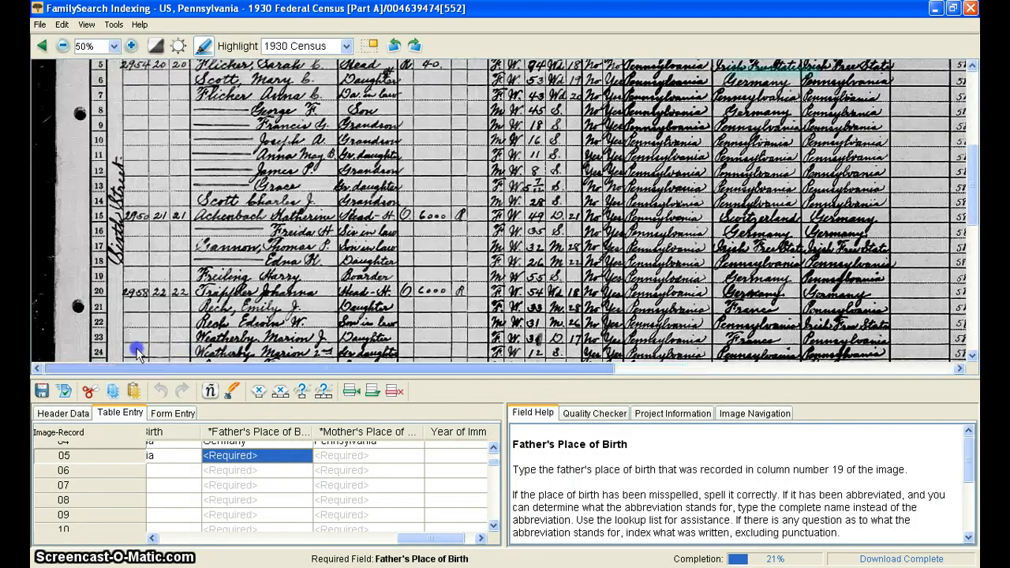
scroll(138, 353, "up", 3)
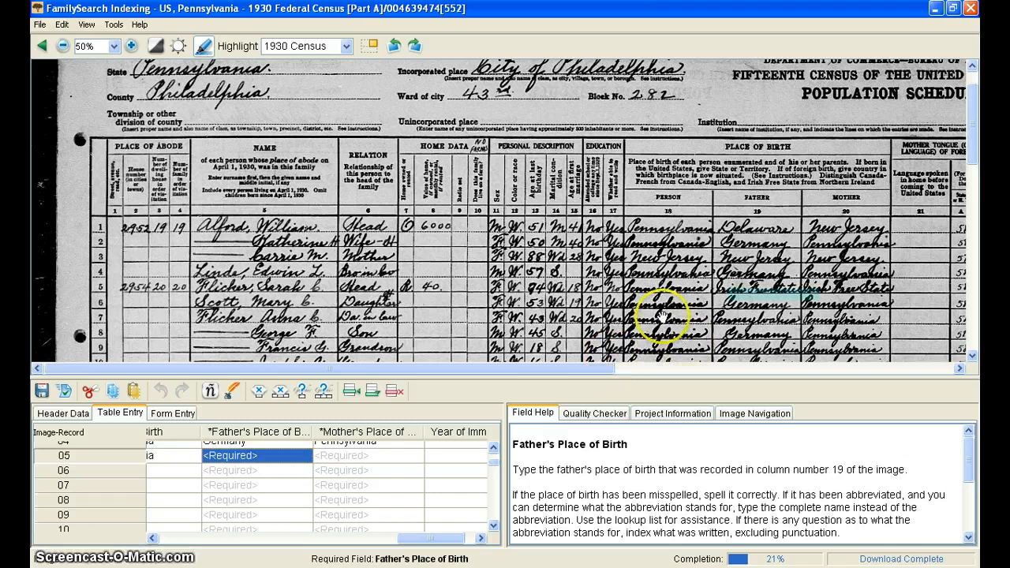
left_click(86, 24)
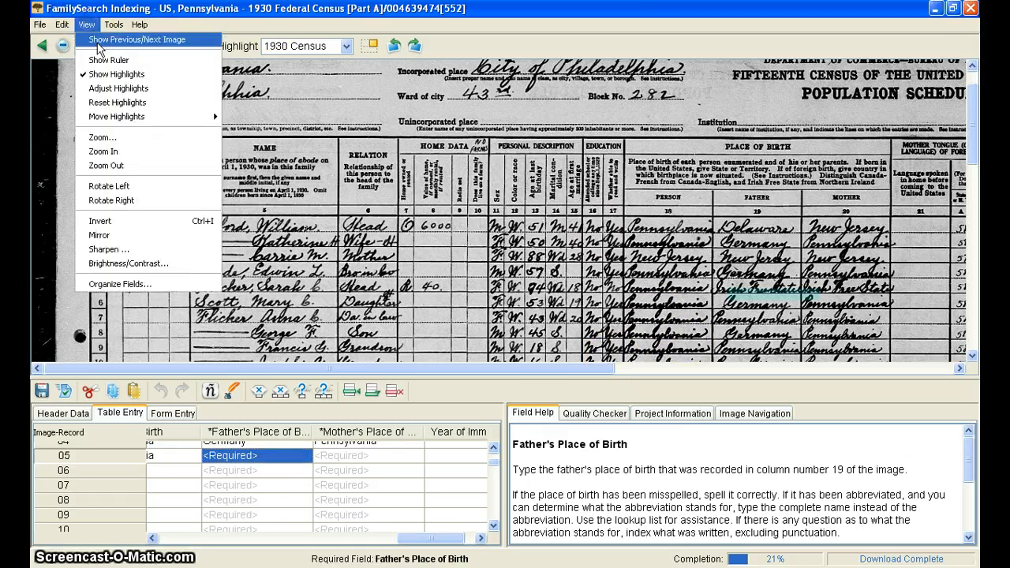
left_click(112, 92)
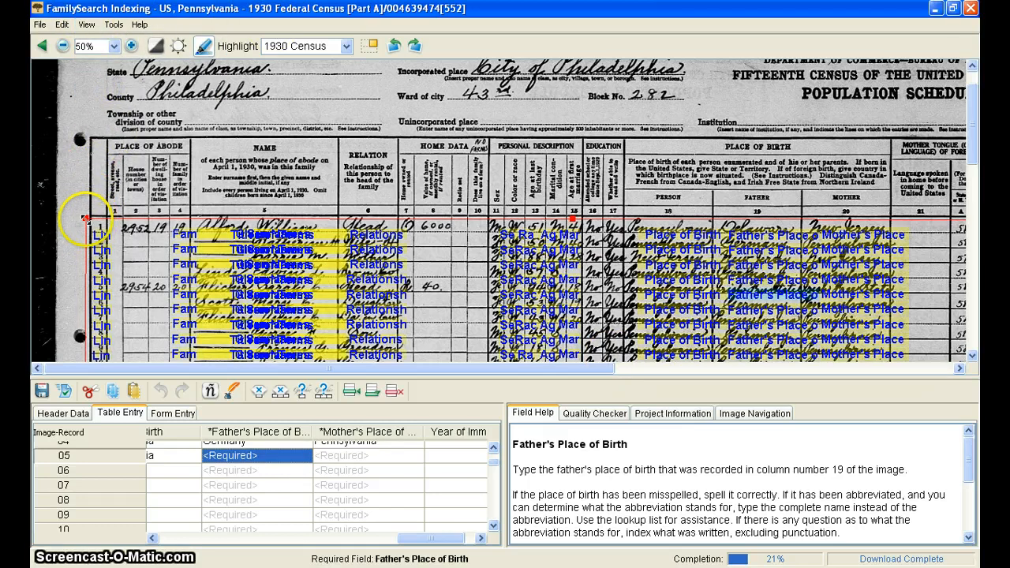
left_click_drag(86, 218, 86, 210)
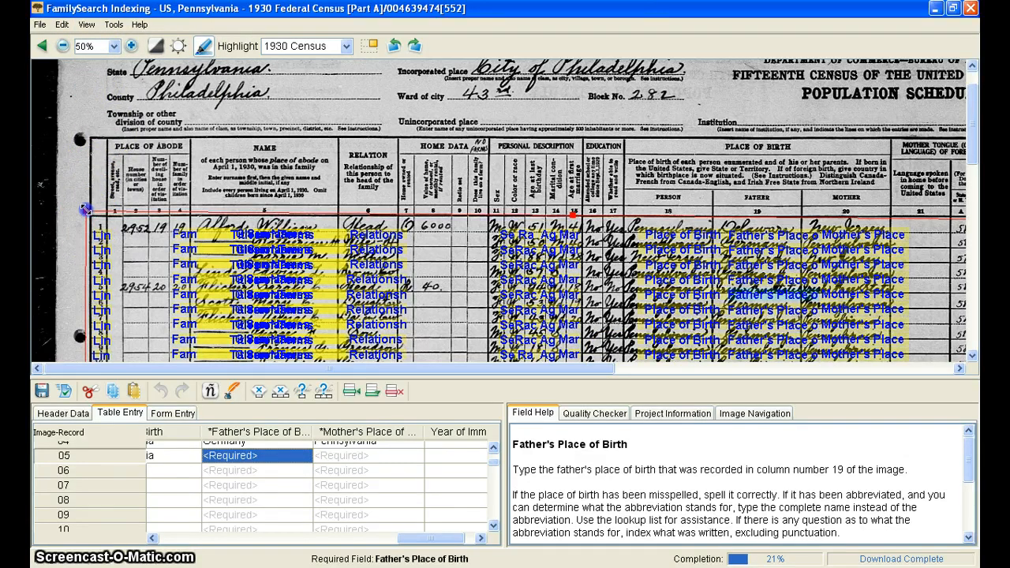
scroll(83, 209, "down", 15)
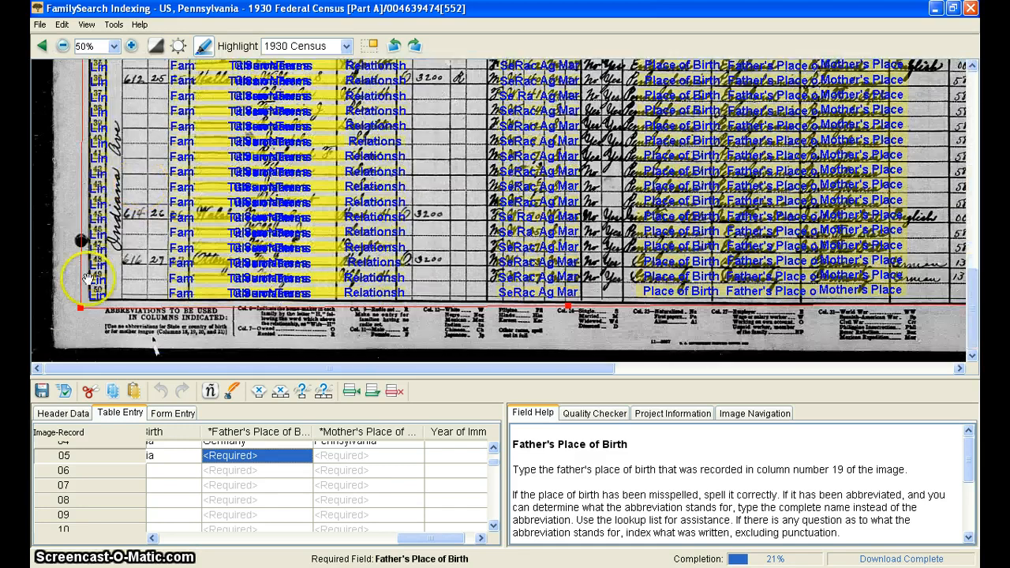
left_click_drag(79, 308, 87, 302)
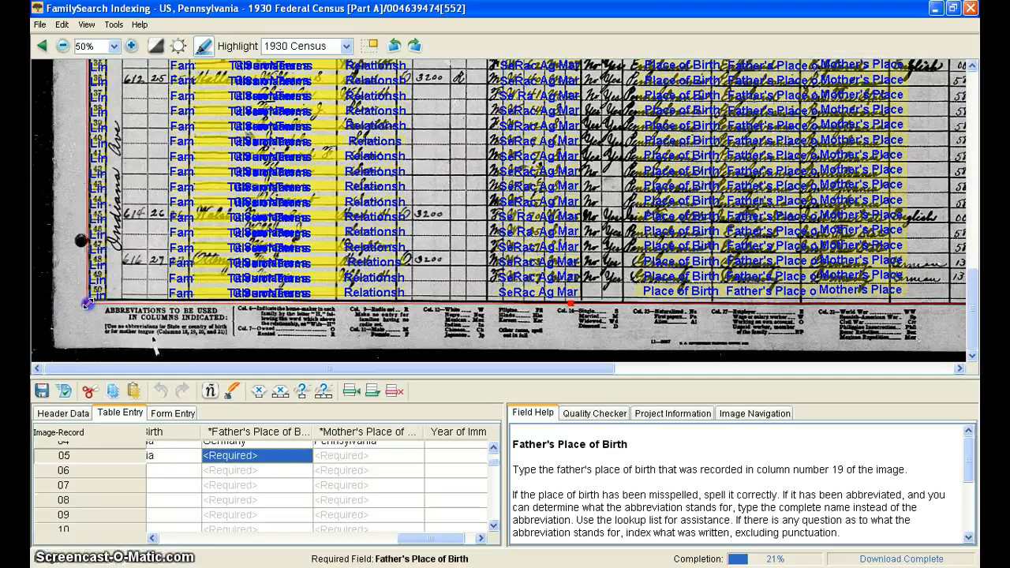
Align the highlight grid's lower-right and upper-right corners with the right side of the census form's year of immigration column.
left_click_drag(169, 369, 499, 374)
left_click_drag(530, 304, 513, 306)
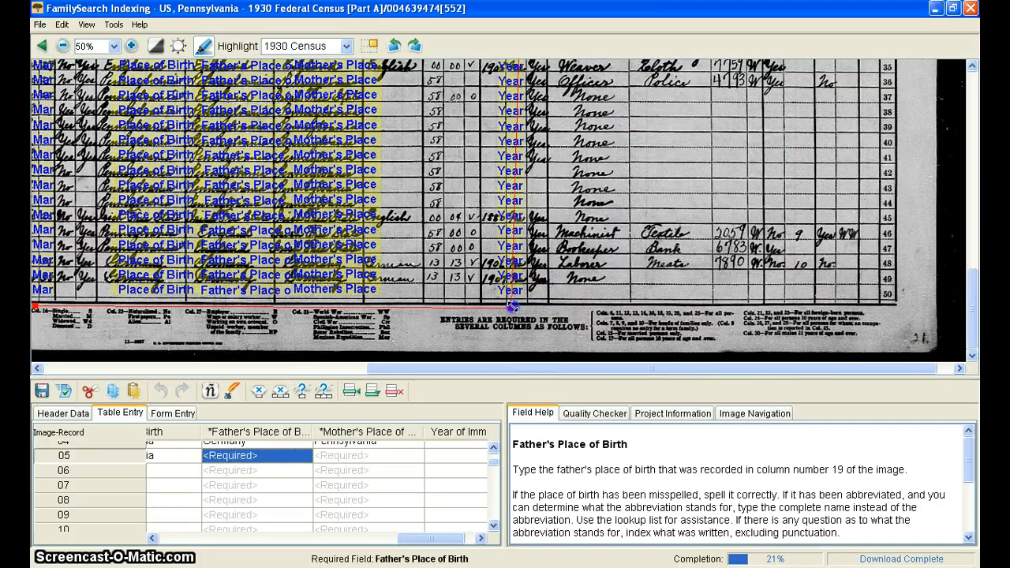
scroll(513, 306, "up", 10)
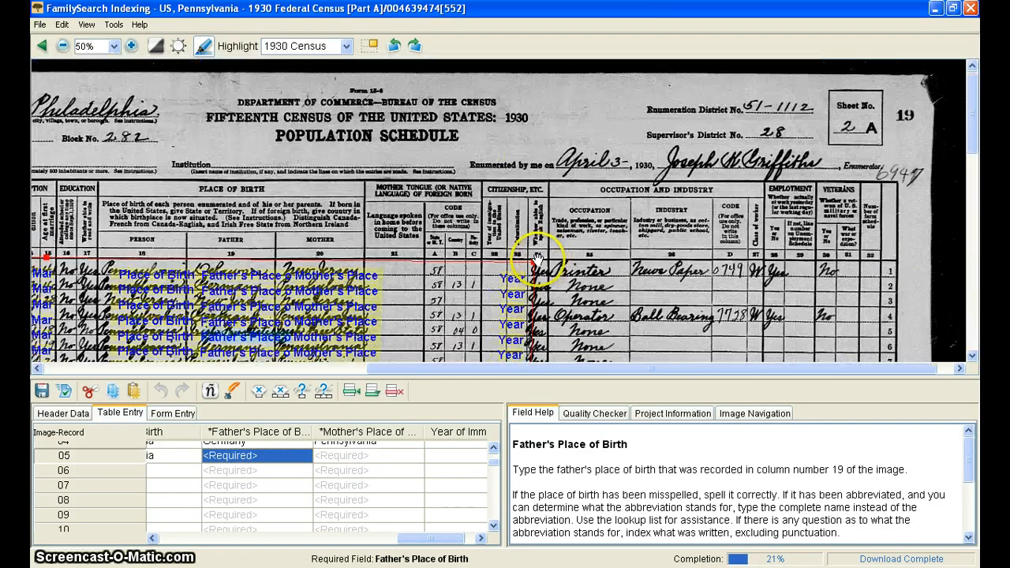
left_click_drag(537, 259, 511, 258)
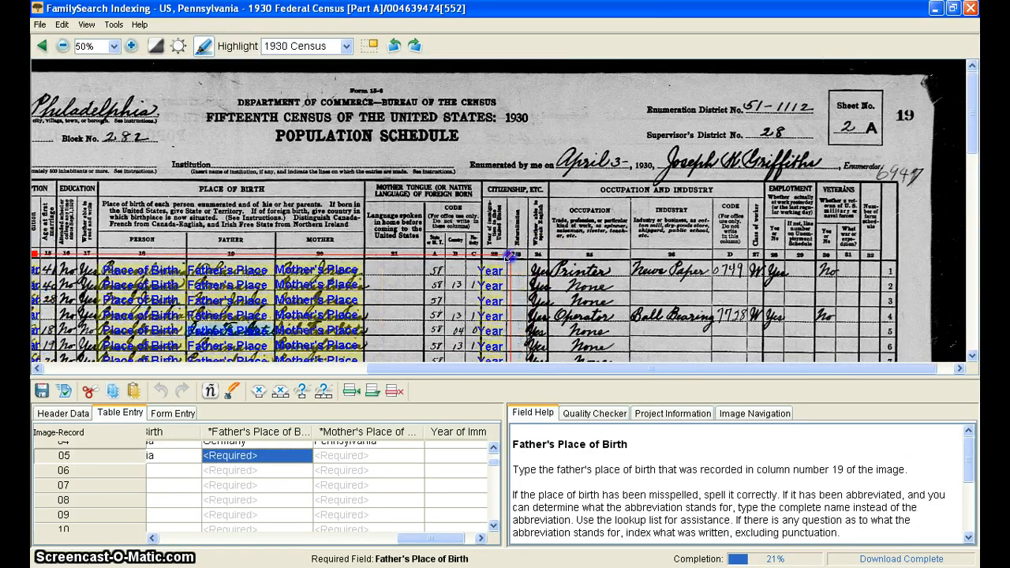
Check the highlight grid's alignment with the census rows down to the last line and turn off highlight adjustment.
left_click_drag(483, 372, 209, 372)
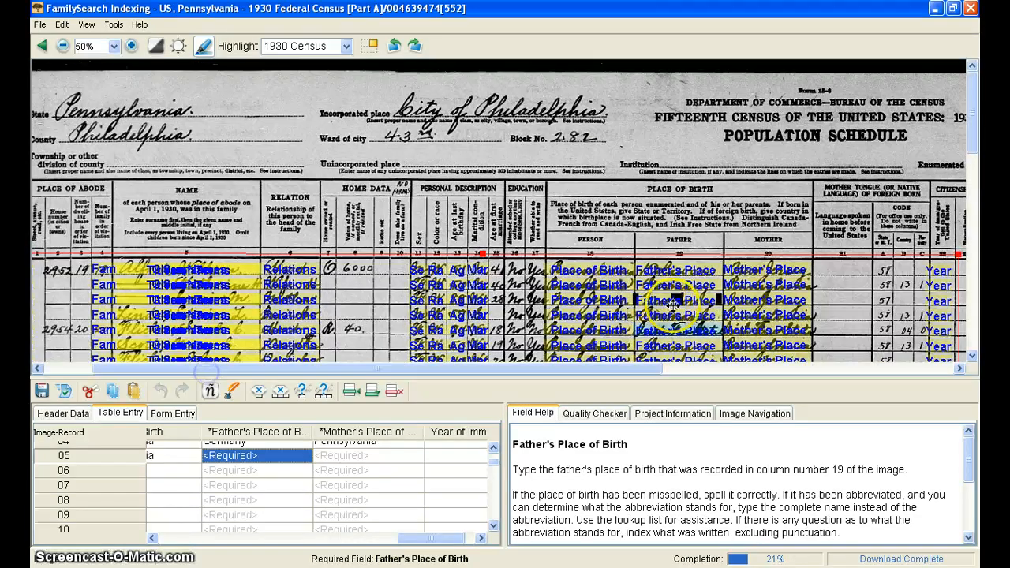
scroll(671, 298, "down", 3)
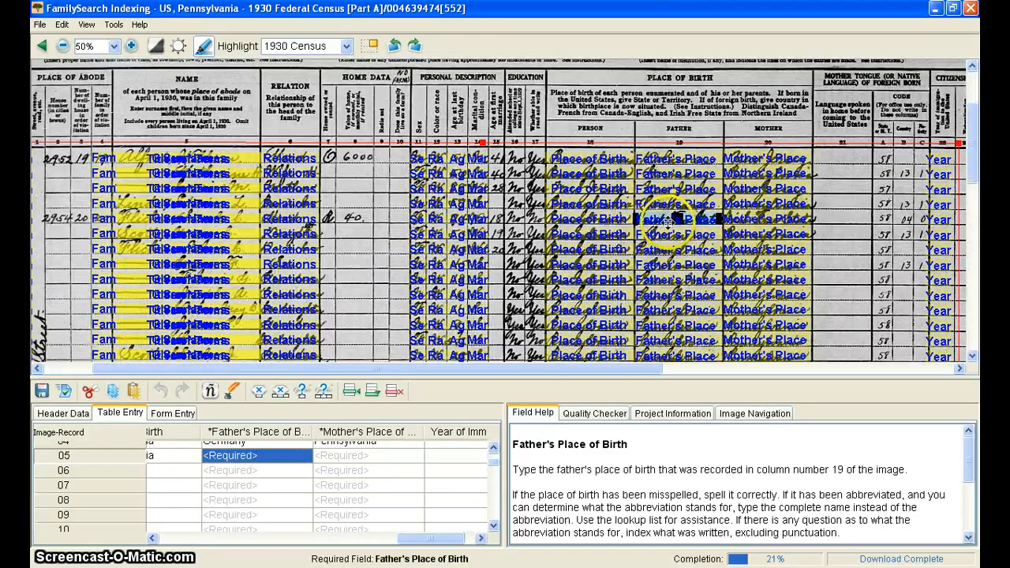
scroll(669, 226, "down", 3)
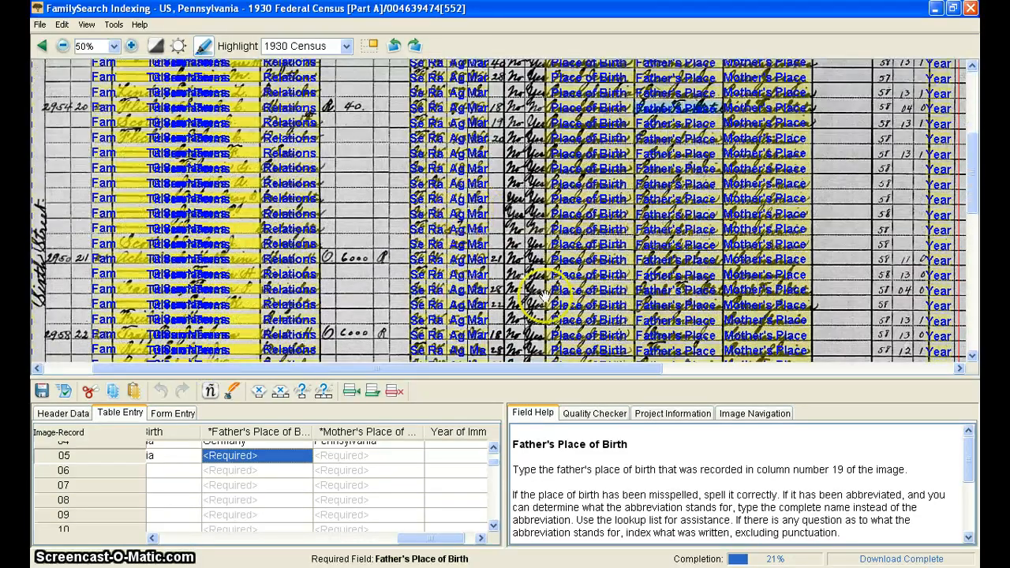
scroll(677, 253, "down", 6)
scroll(667, 260, "down", 5)
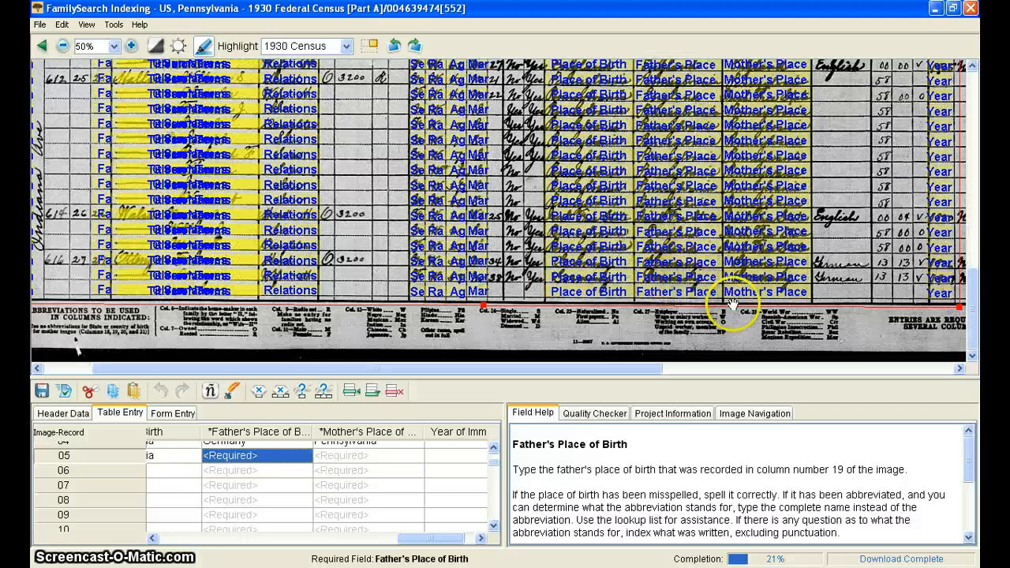
left_click_drag(552, 370, 653, 366)
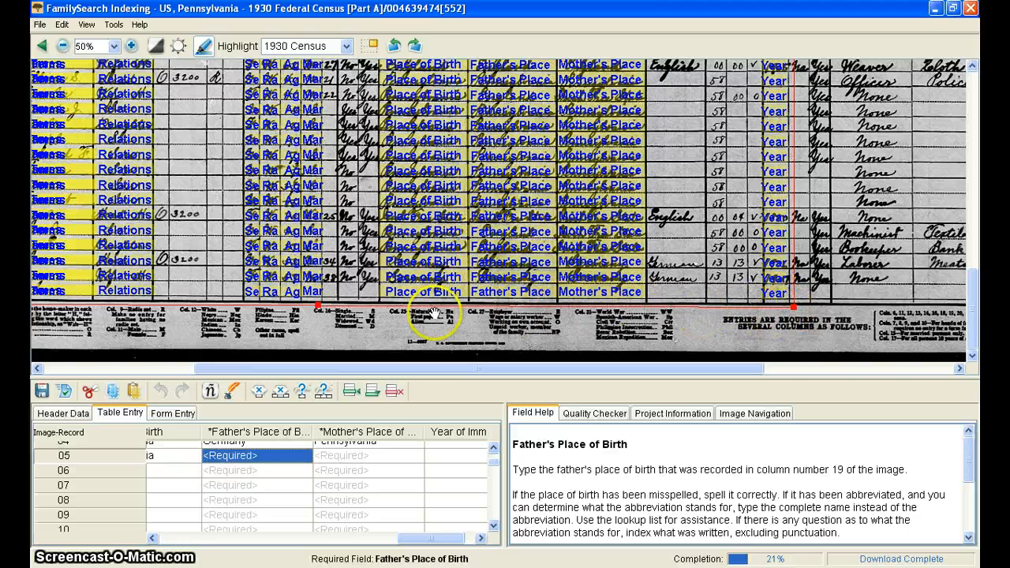
left_click_drag(421, 370, 271, 368)
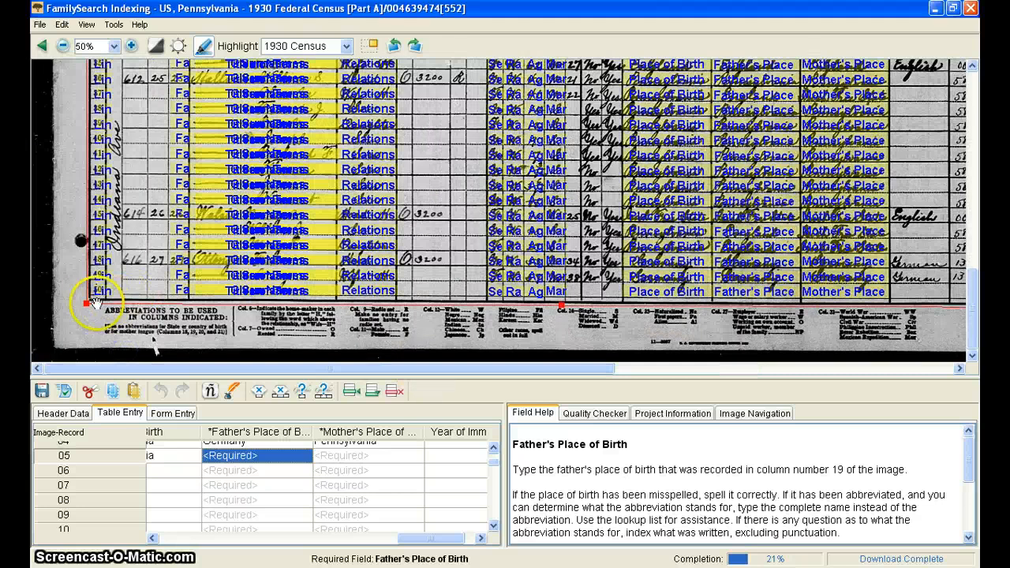
scroll(131, 230, "up", 10)
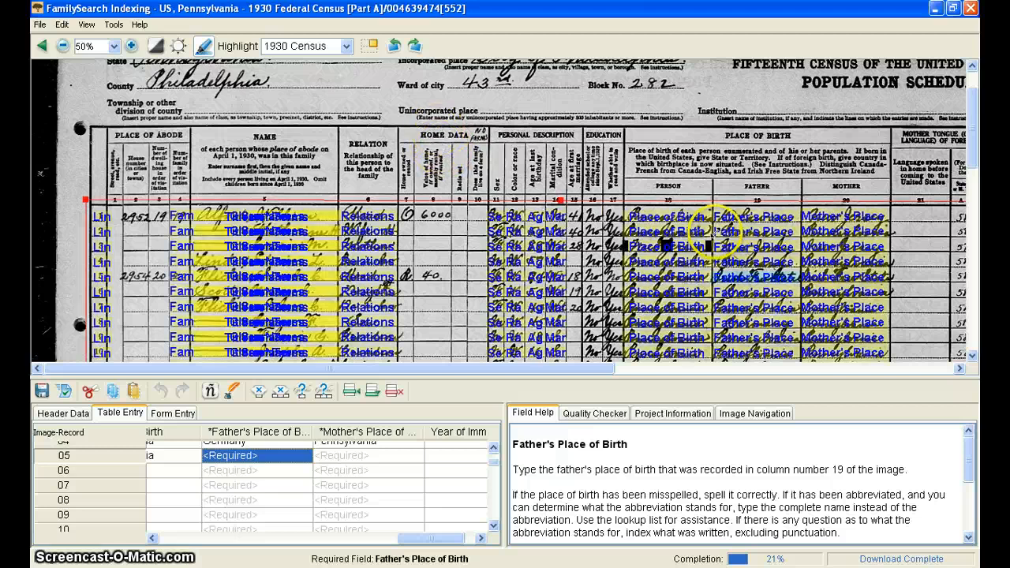
scroll(596, 166, "down", 3)
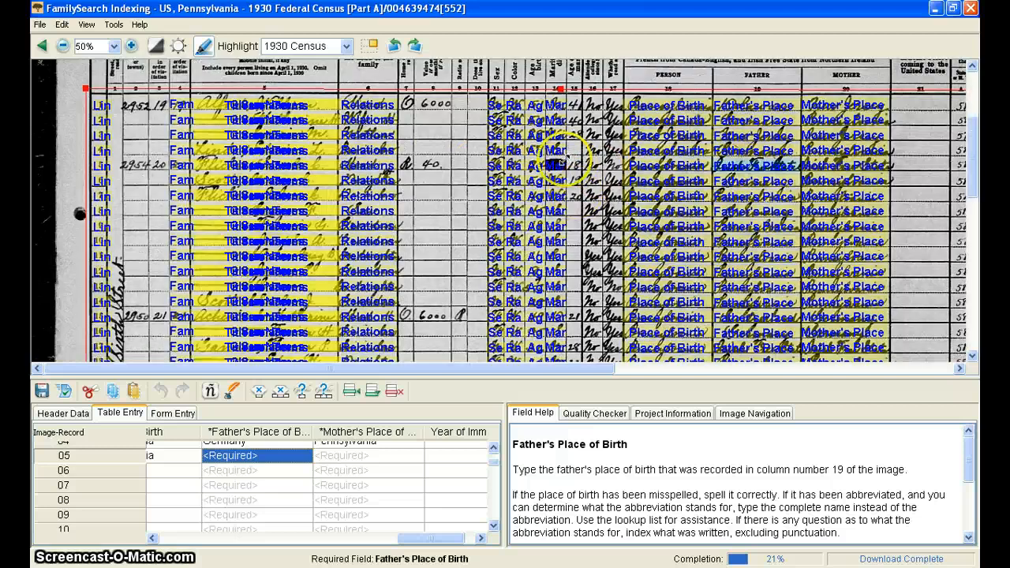
left_click(87, 24)
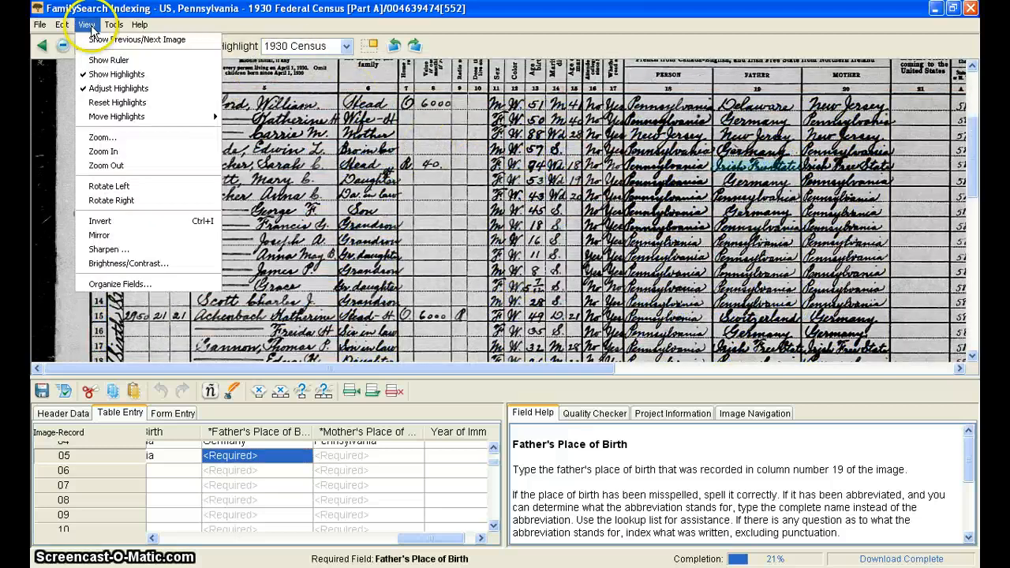
left_click(101, 89)
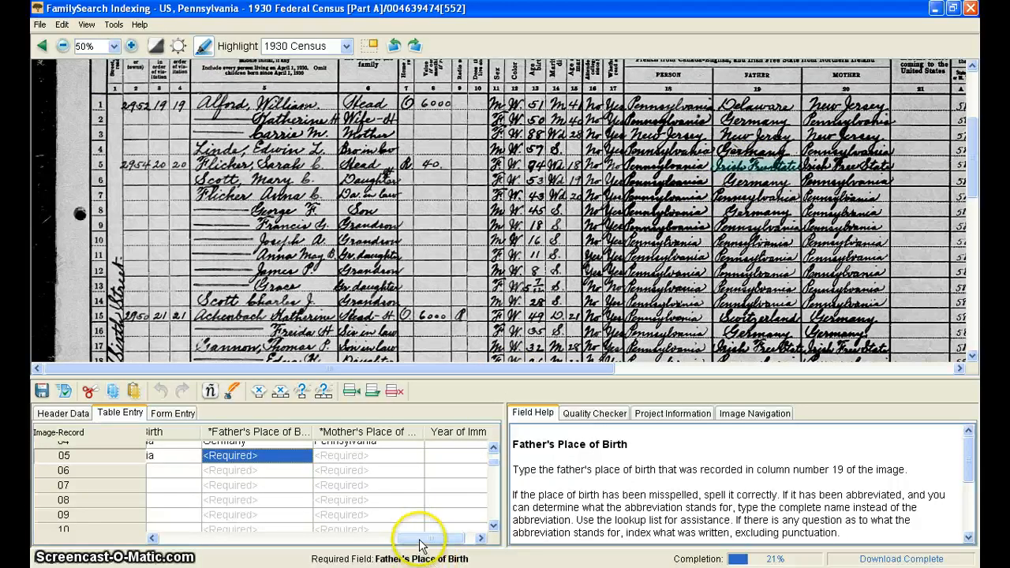
left_click_drag(430, 539, 407, 541)
scroll(402, 543, "up", 1)
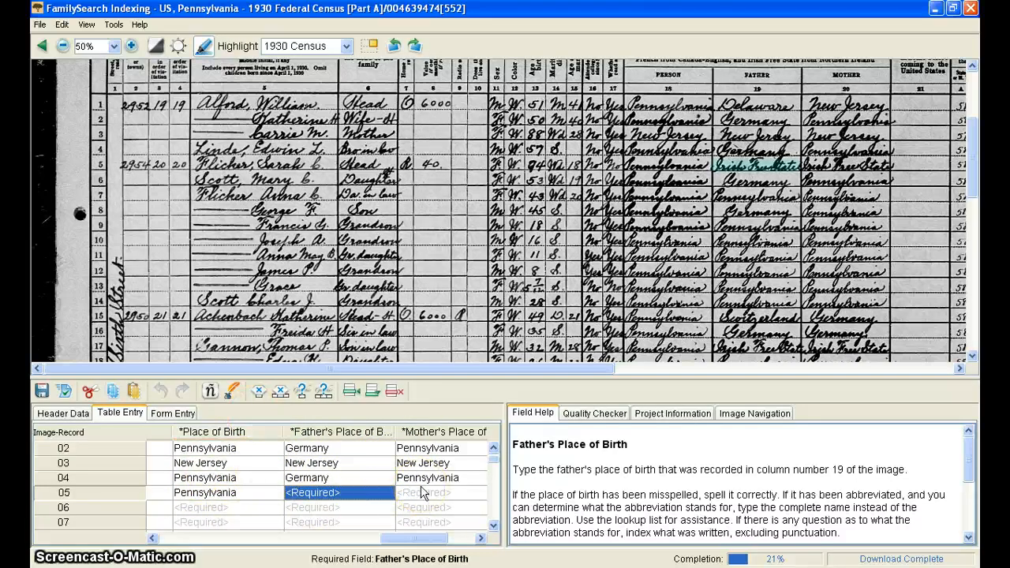
type("P")
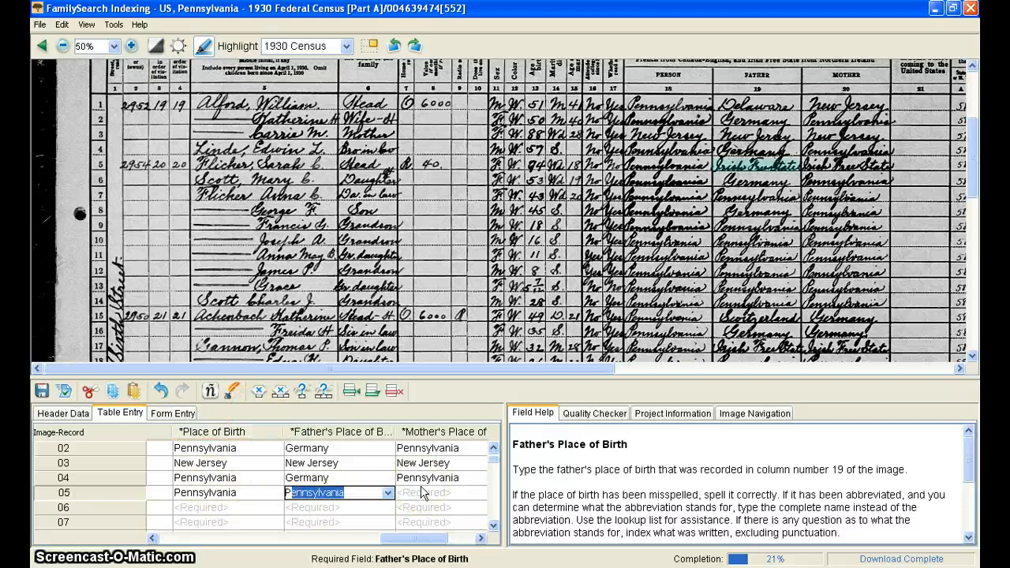
key("BackSpace")
key("BackSpace")
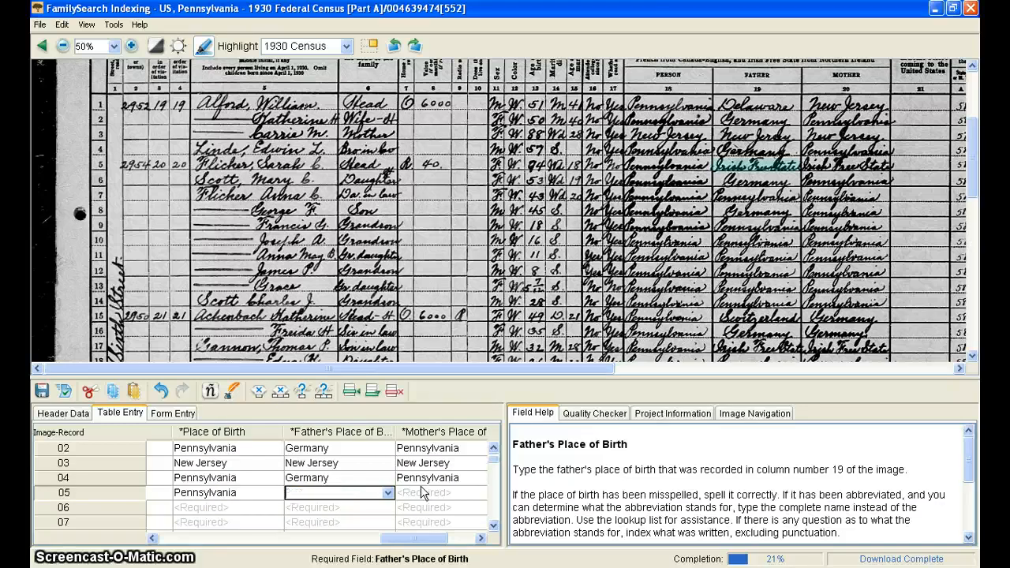
type("G")
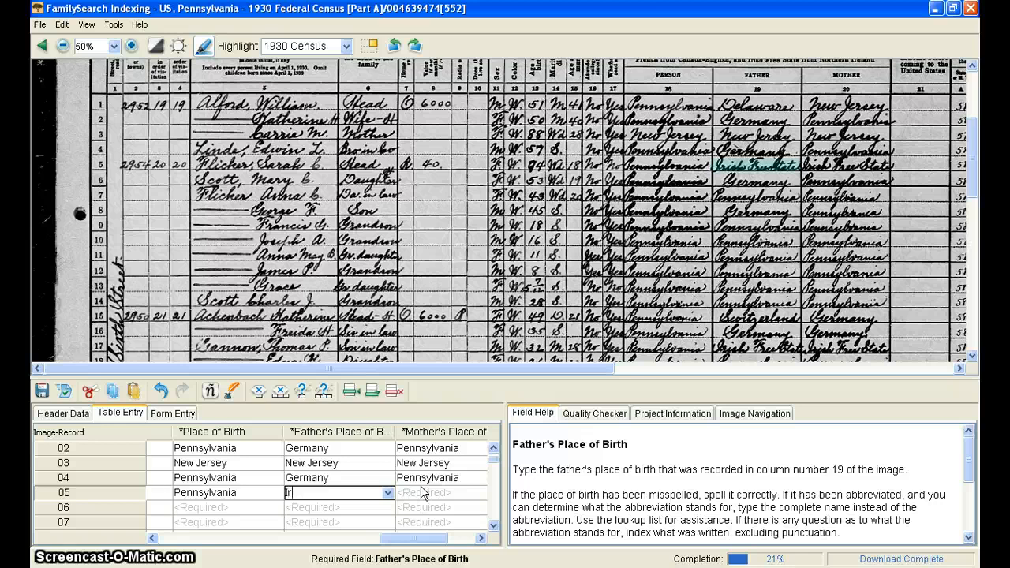
Set the father's and mother's places of birth in record 05 to Irish Free State and leave the year of immigration blank.
type("Free State")
key("Tab")
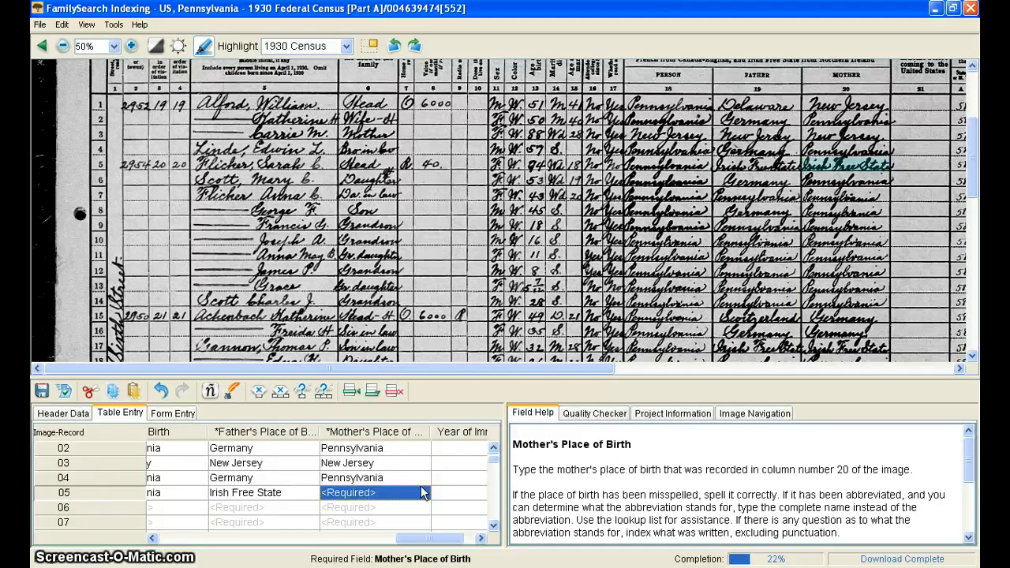
type("Irish Free State")
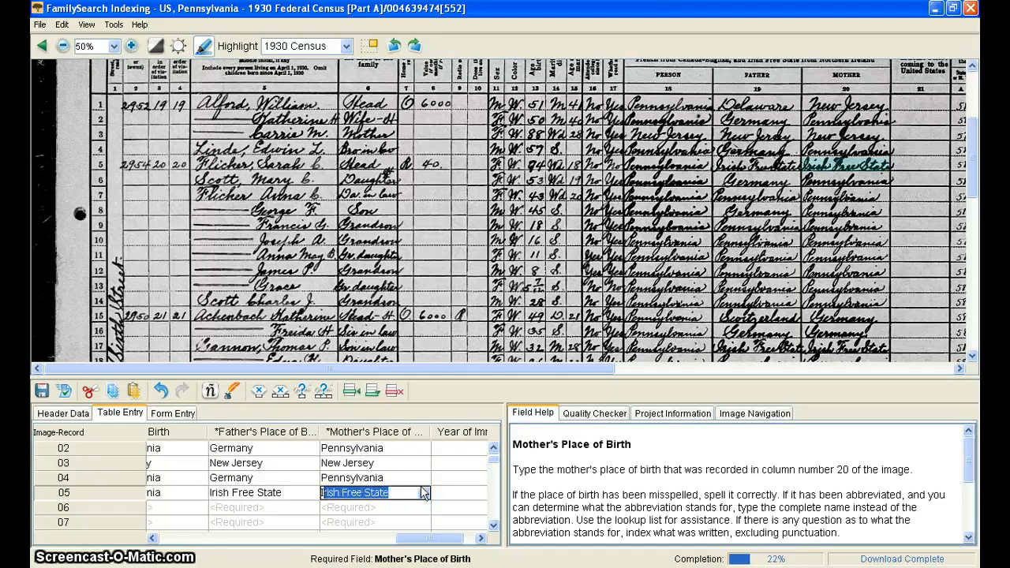
key("Tab")
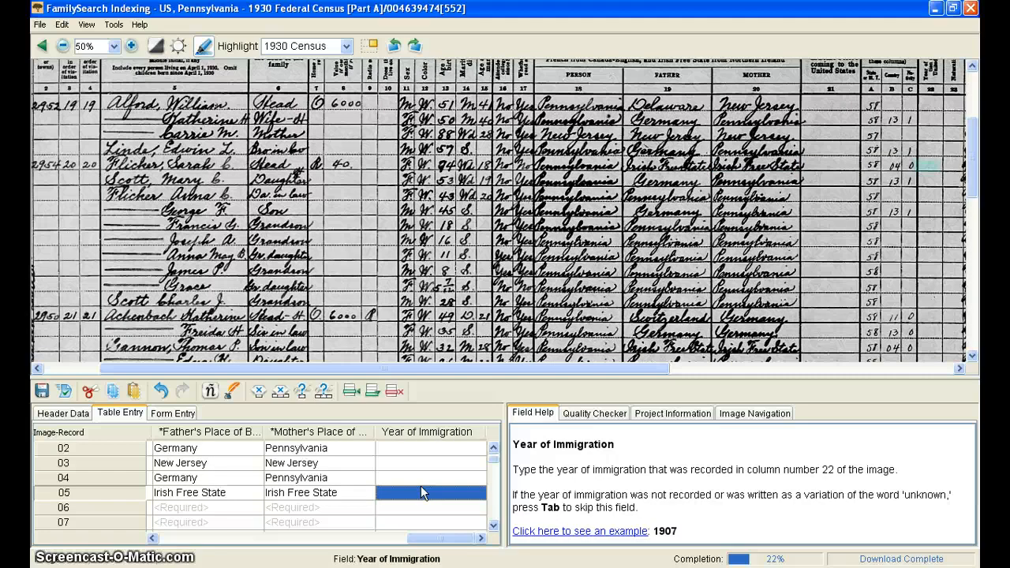
key("Tab")
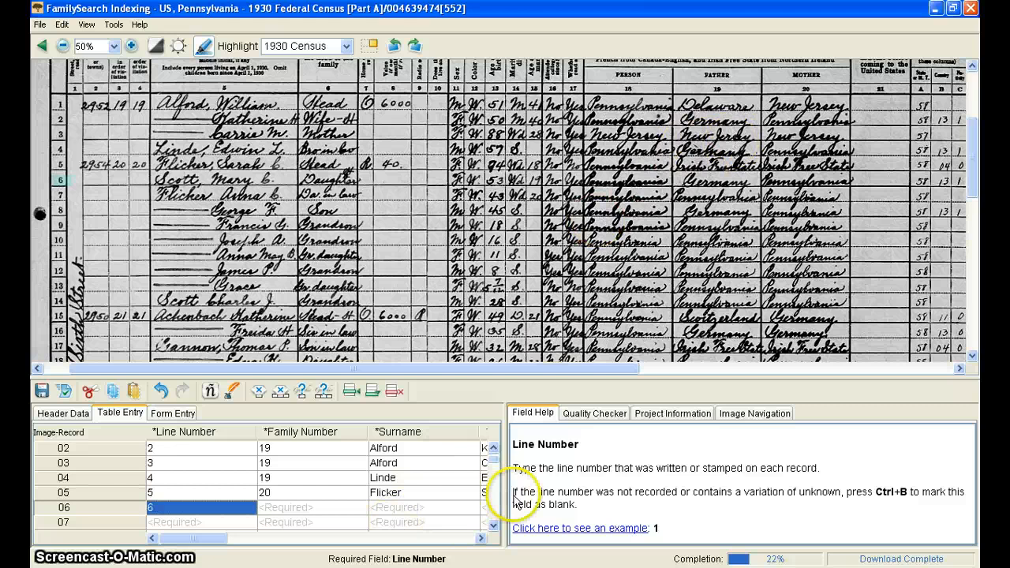
Fill in family number 20 for records 06 and 07.
left_click_drag(206, 539, 412, 539)
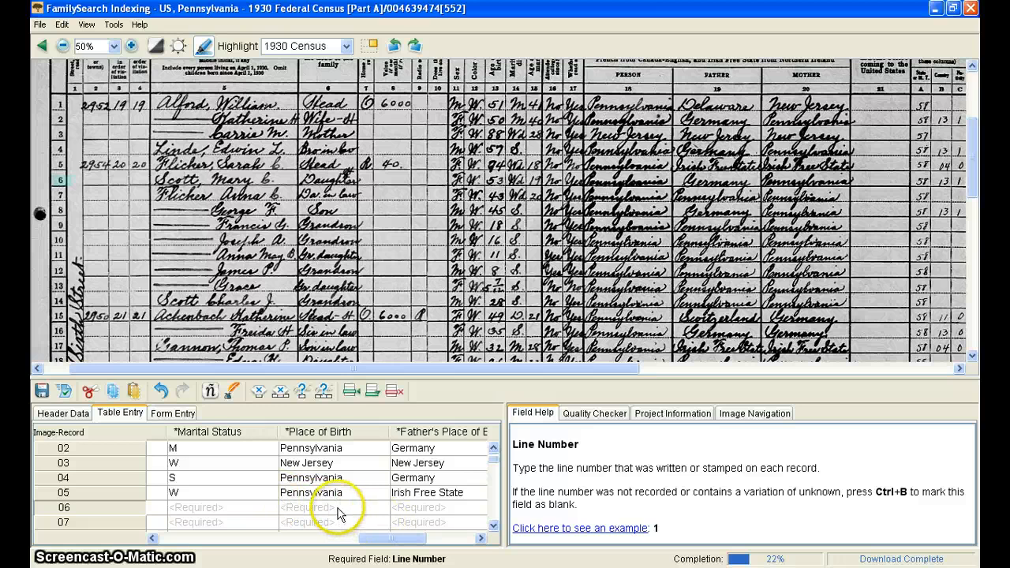
left_click_drag(373, 538, 173, 524)
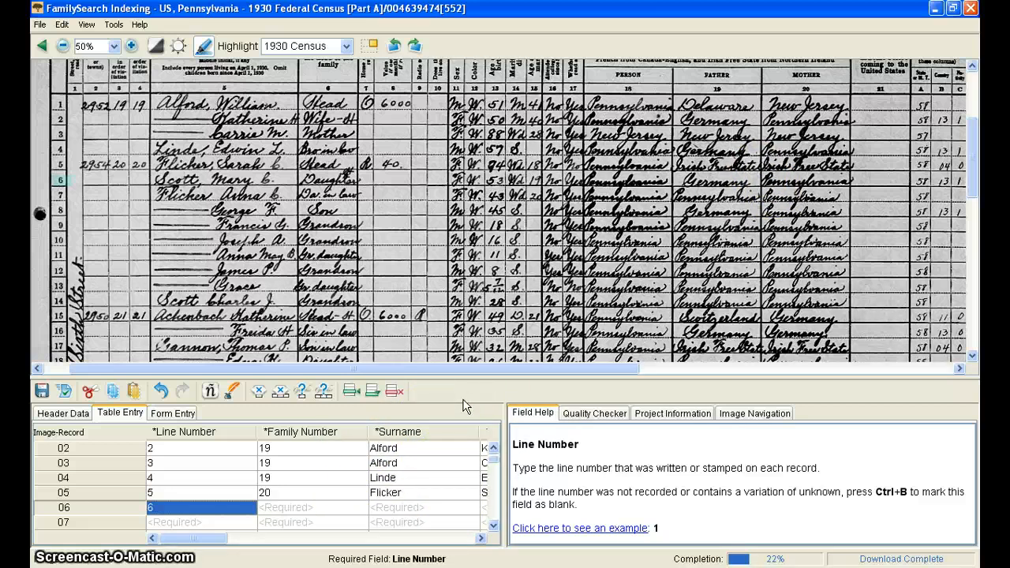
key("Tab")
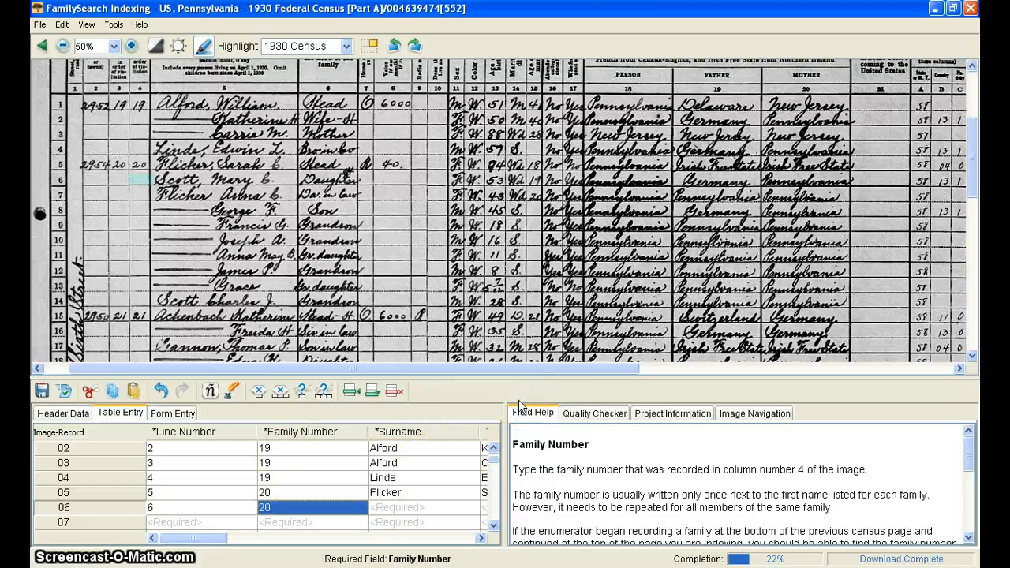
key("Down")
key("Up")
key("Left")
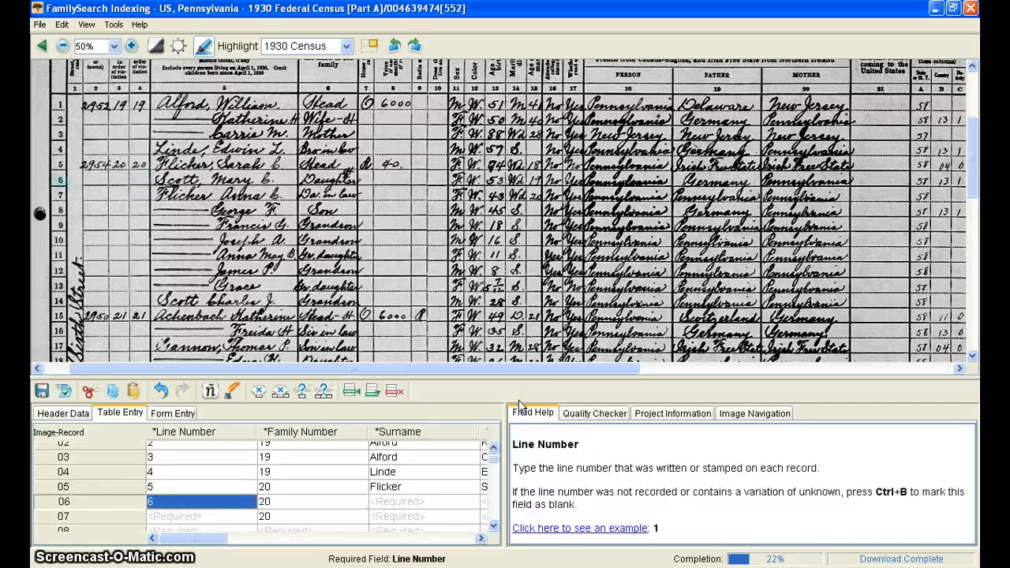
Fill in line numbers 7, 8 and 9 for records 07 to 09 and return to record 06.
key("Down")
key("Down")
key("Down")
key("Up")
key("Up")
key("Up")
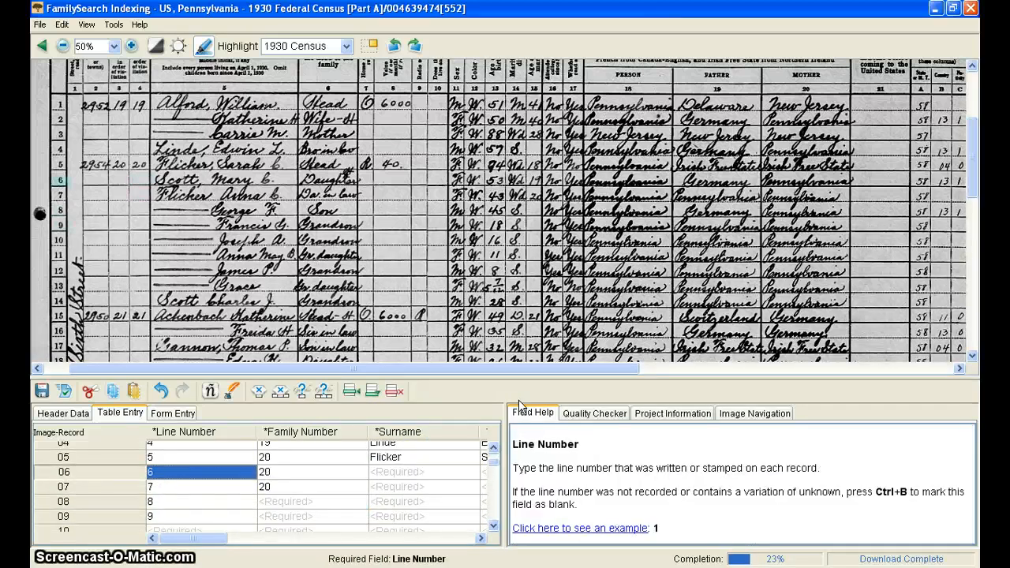
Fill in the surname and given names in record 06 as written on census line 6.
key("Right")
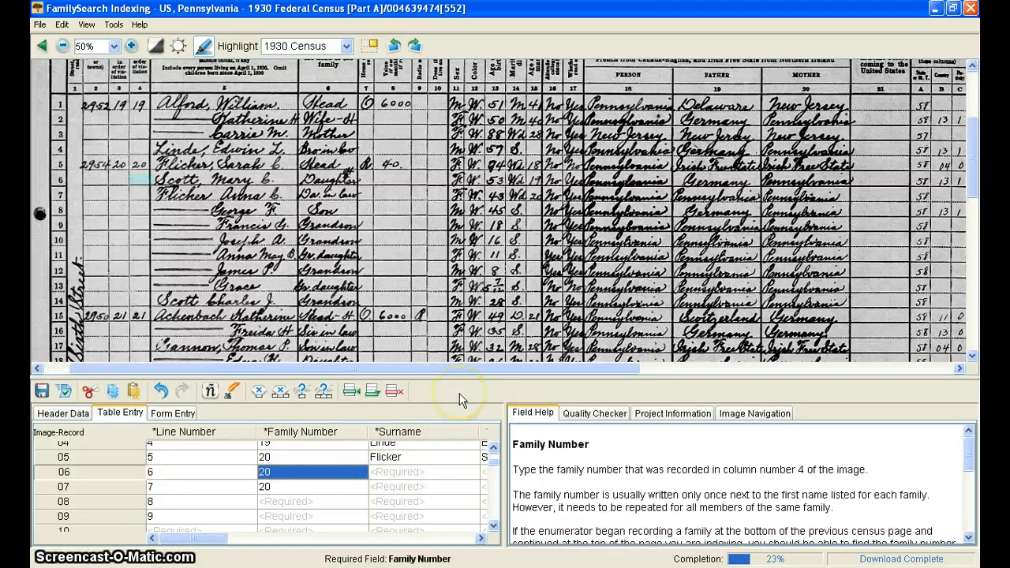
key("Tab")
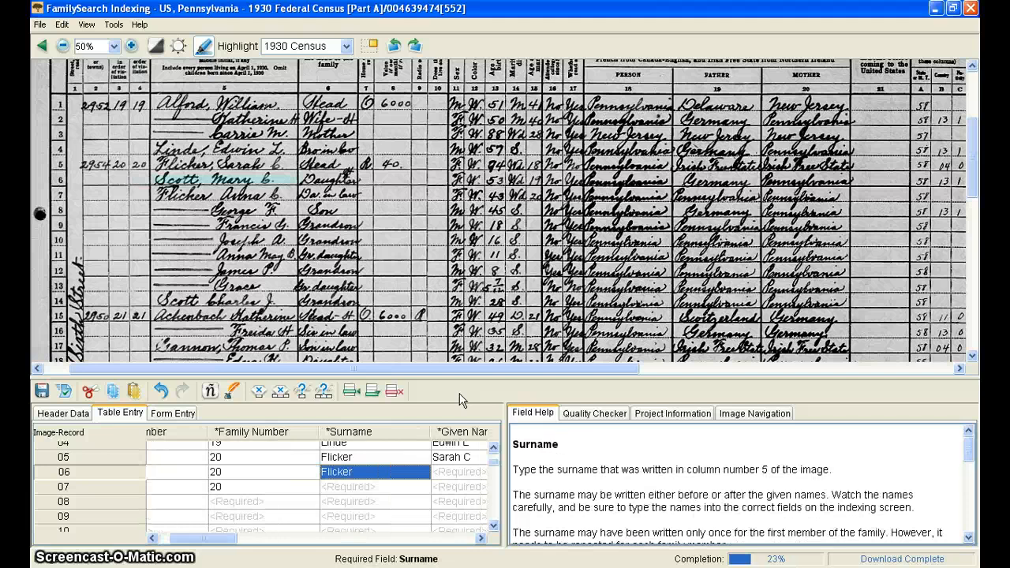
type("Scott")
key("Tab")
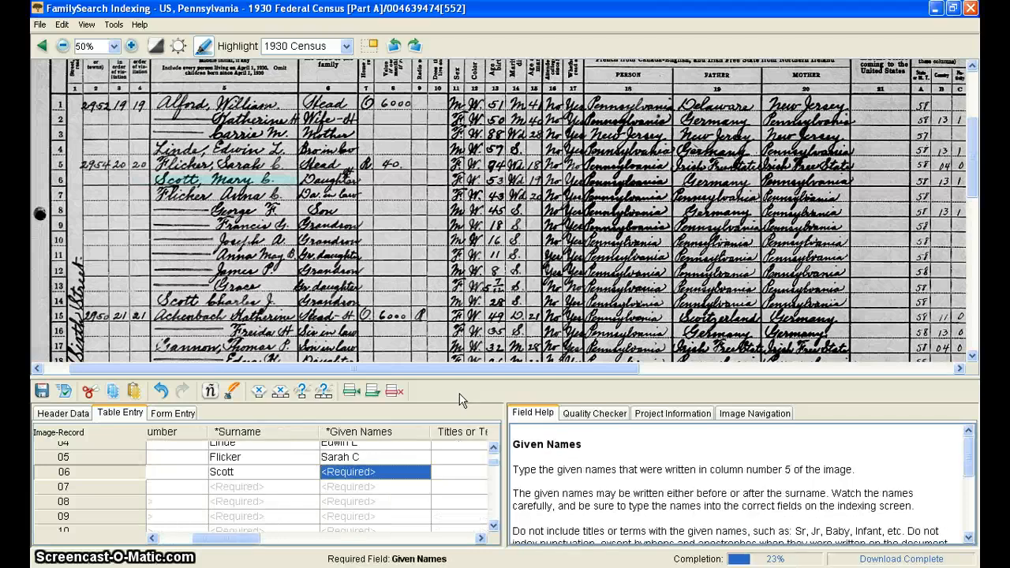
type("Mary C")
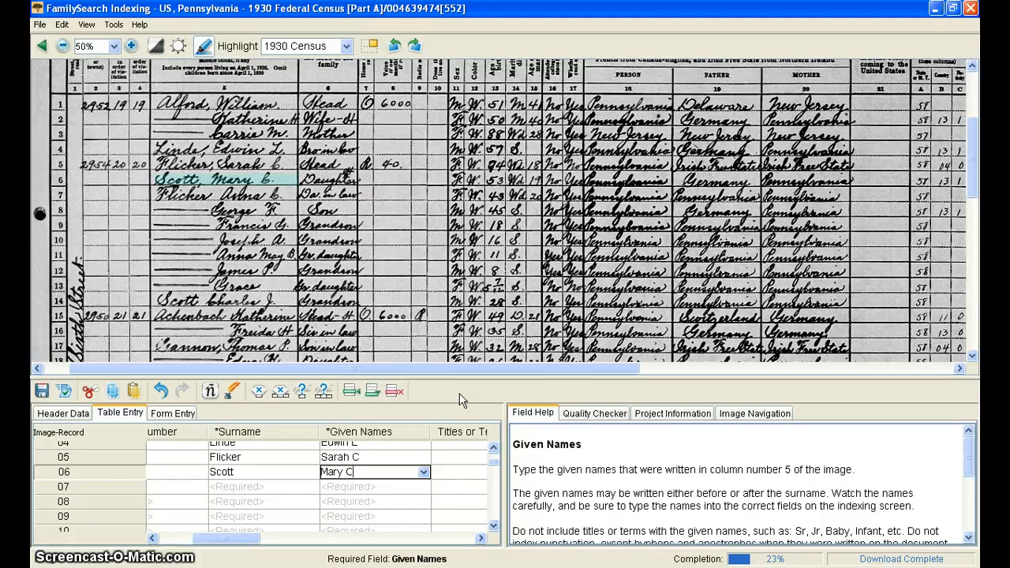
Leave the title blank in record 06 and set the relationship to Daughter and the sex to F.
key("Tab")
key("Tab")
type("D")
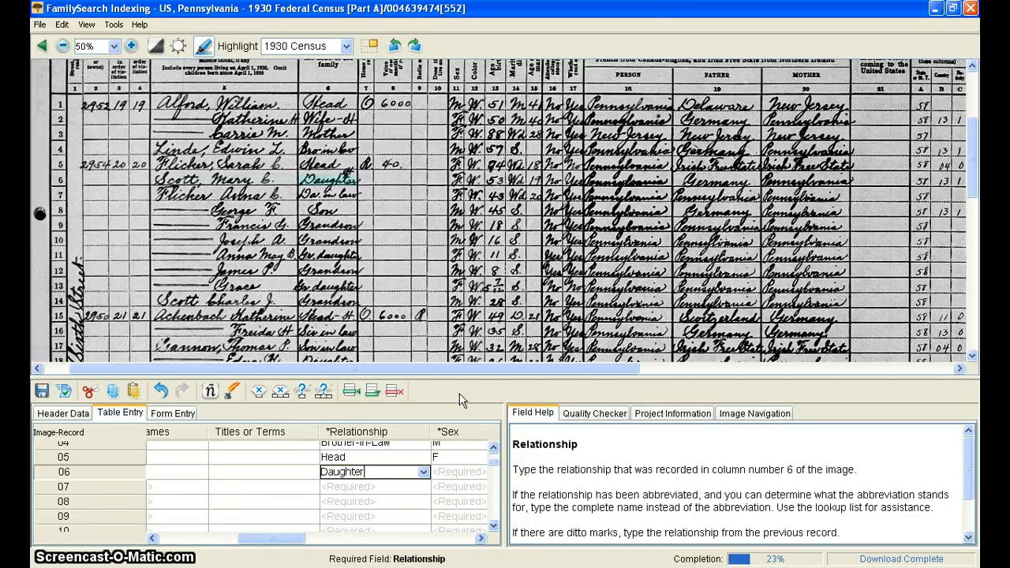
key("Tab")
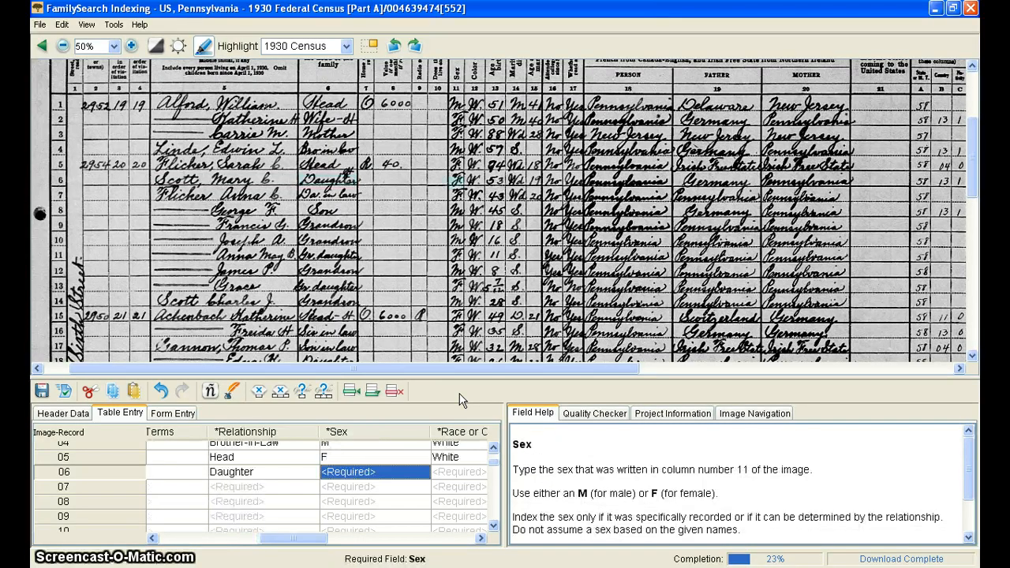
type("F")
key("Tab")
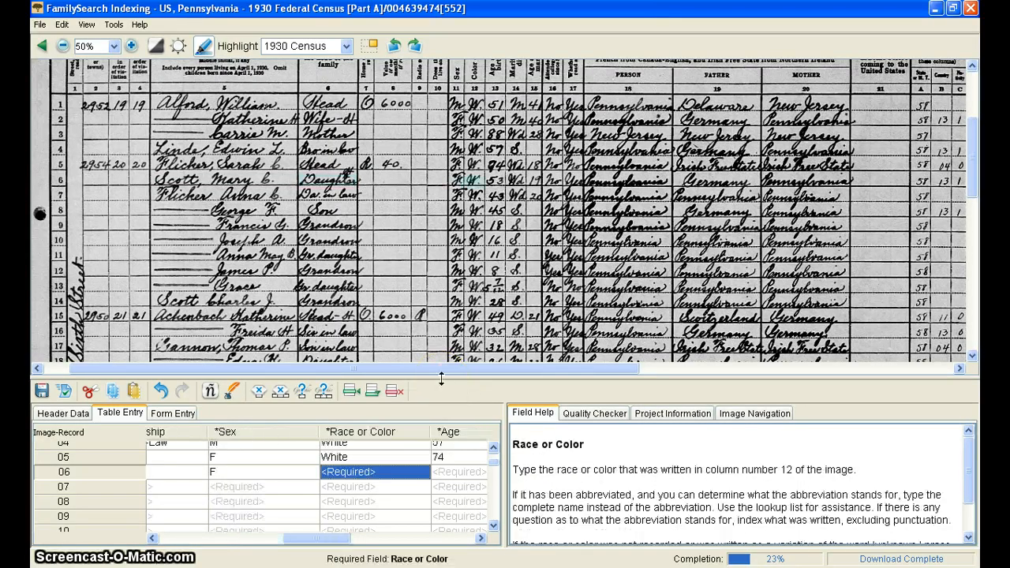
Set the race in record 06 to White, the age to 53 and the marital status to W.
type("W")
key("Tab")
type("53")
key("Tab")
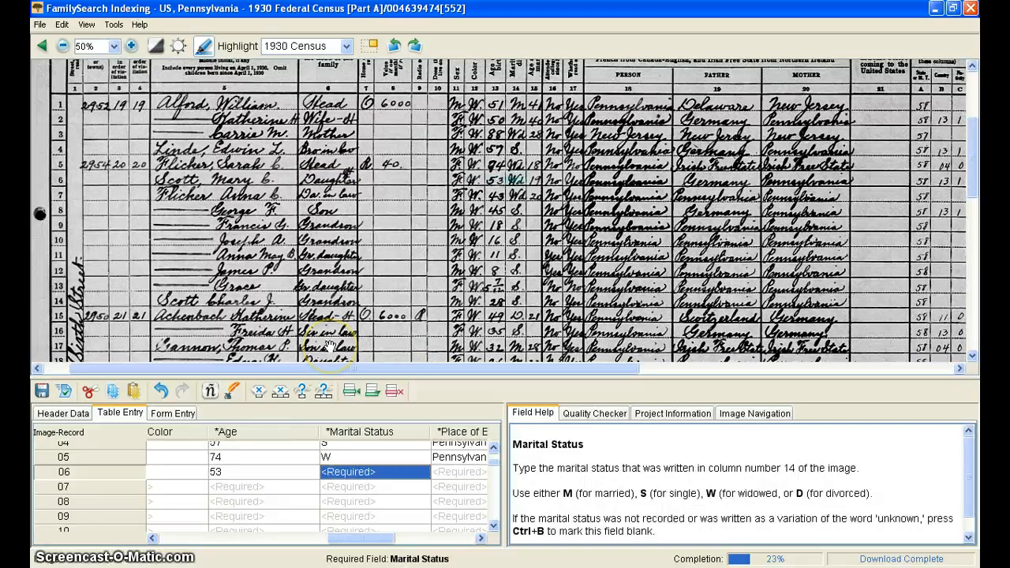
type("W")
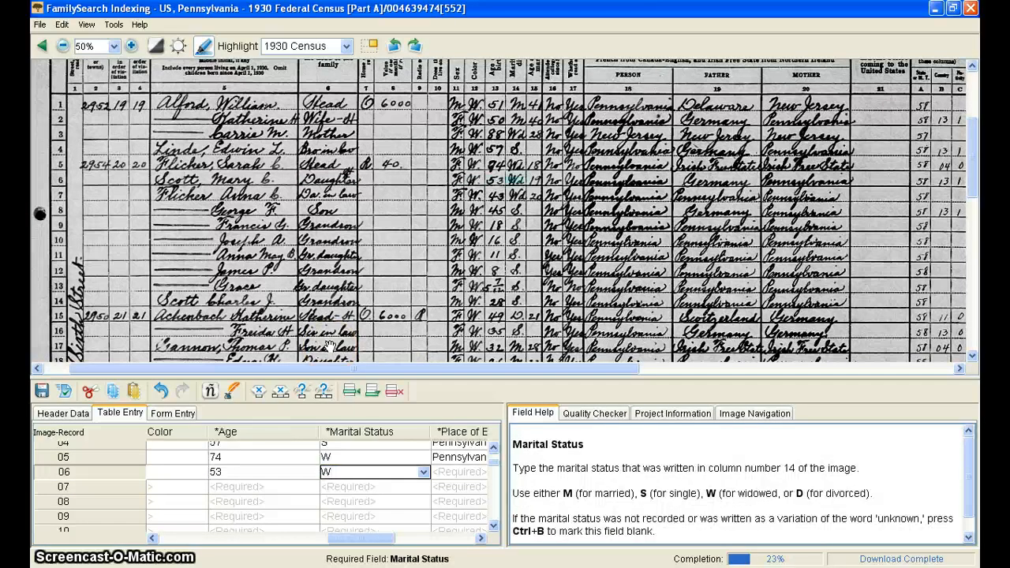
key("Tab")
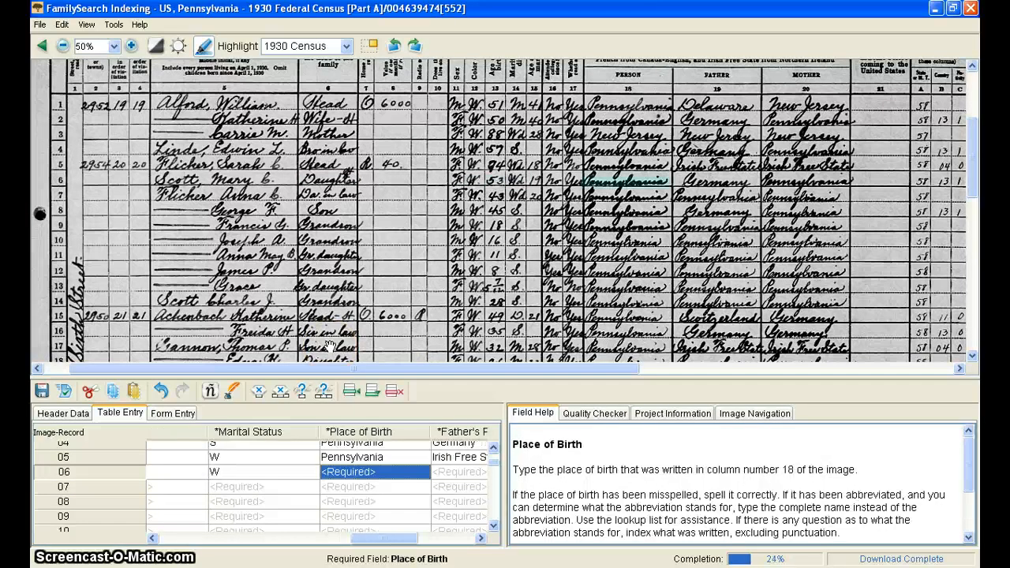
Set record 06's own and mother's places of birth to Pennsylvania and the father's to Germany, leaving the year of immigration blank.
type("Pennsylvania")
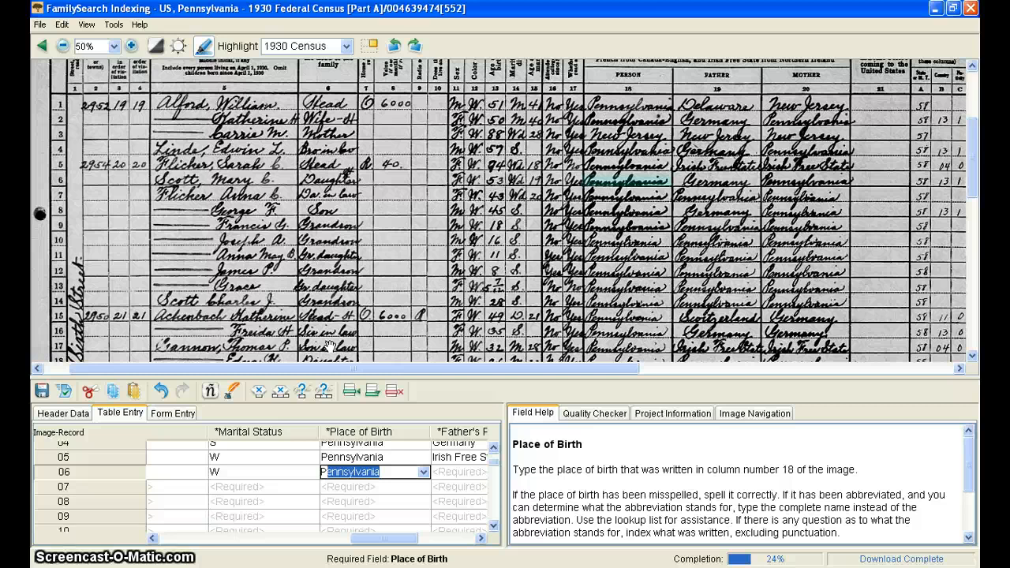
key("Tab")
type("G")
key("Tab")
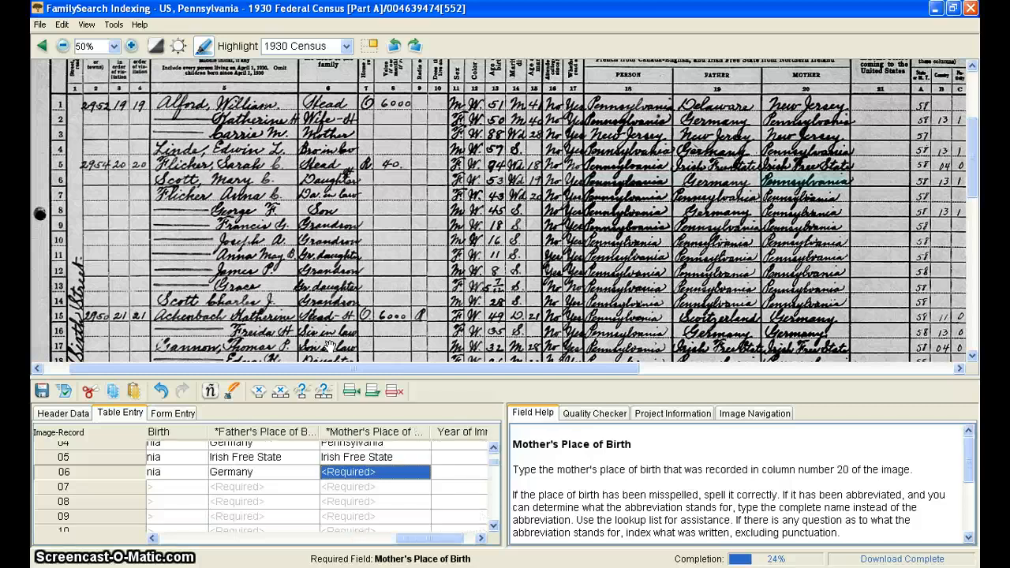
type("Pennsylvania")
key("Tab")
key("Tab")
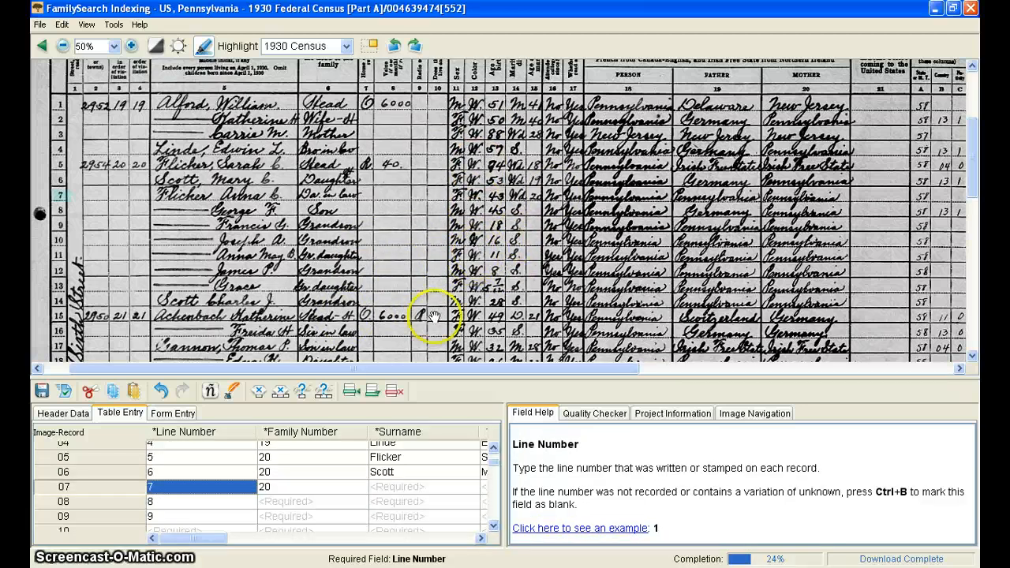
Set the race or color in record 07 to White.
left_click_drag(204, 539, 330, 540)
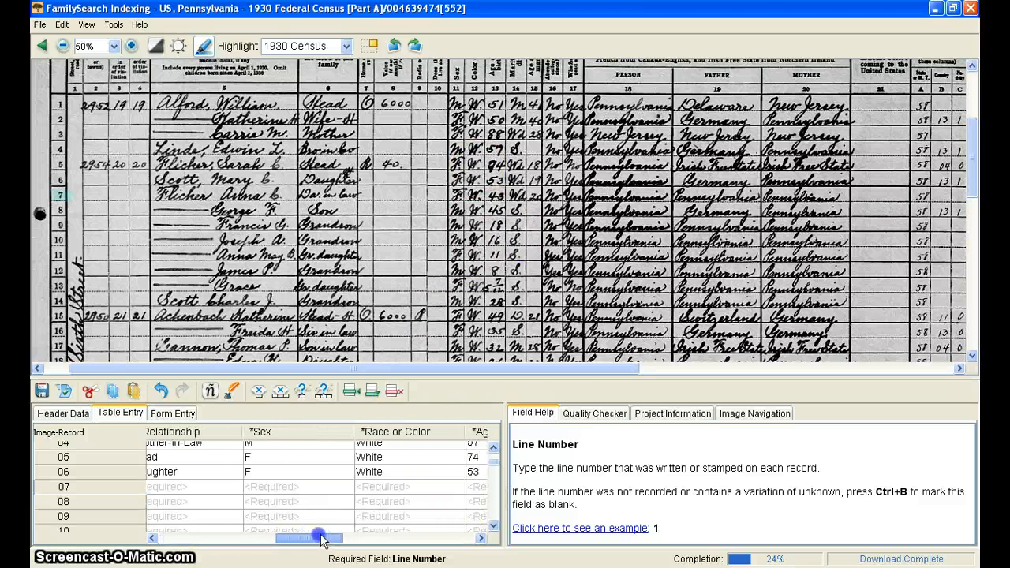
left_click(376, 487)
type("White")
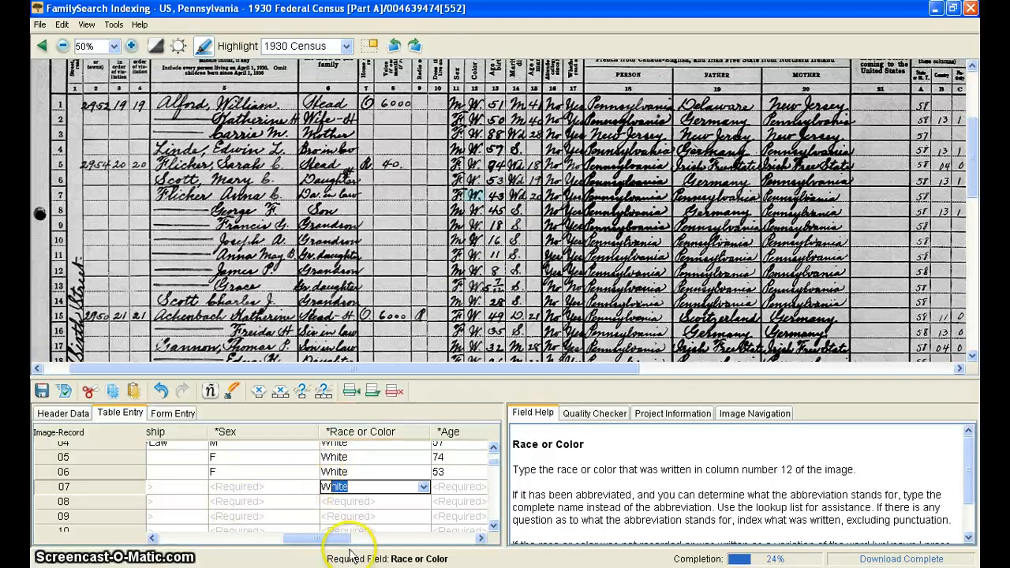
Replace the surname copied into record 07 with the one on census line 7 and enter the given names.
left_click_drag(338, 540, 198, 538)
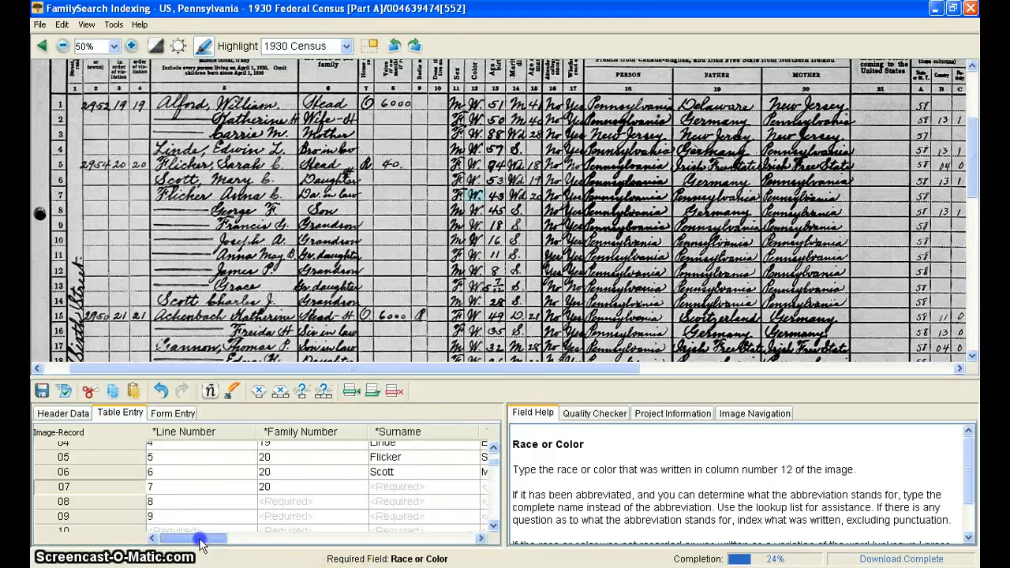
left_click(380, 491)
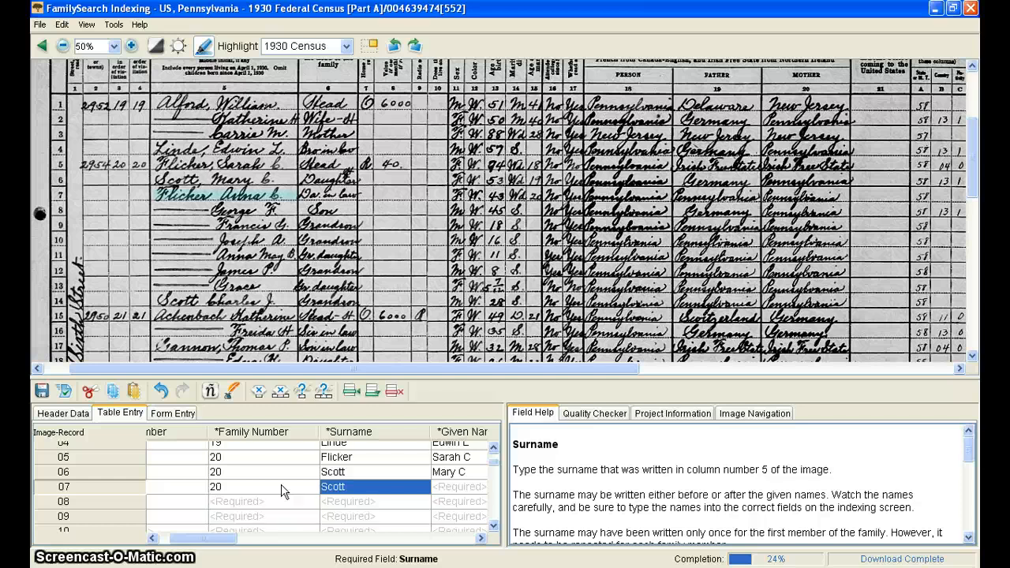
left_click(351, 487)
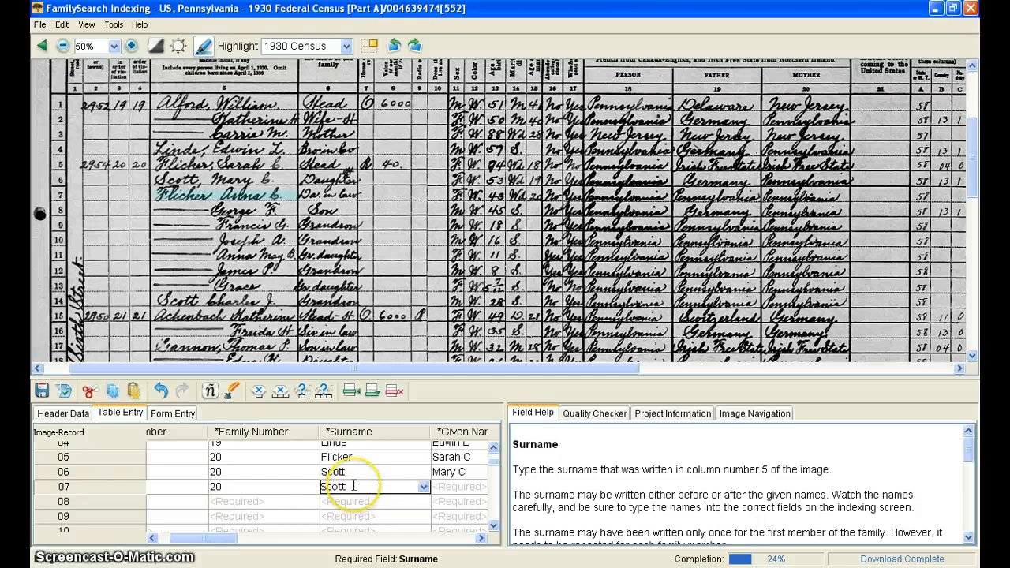
key("BackSpace")
key("BackSpace")
key("BackSpace")
key("BackSpace")
key("BackSpace")
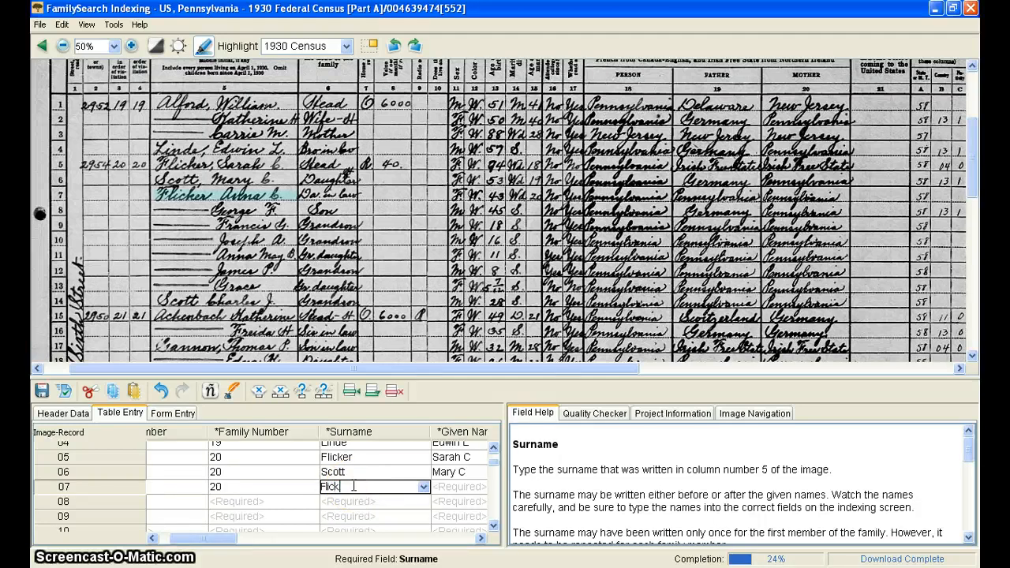
key("Tab")
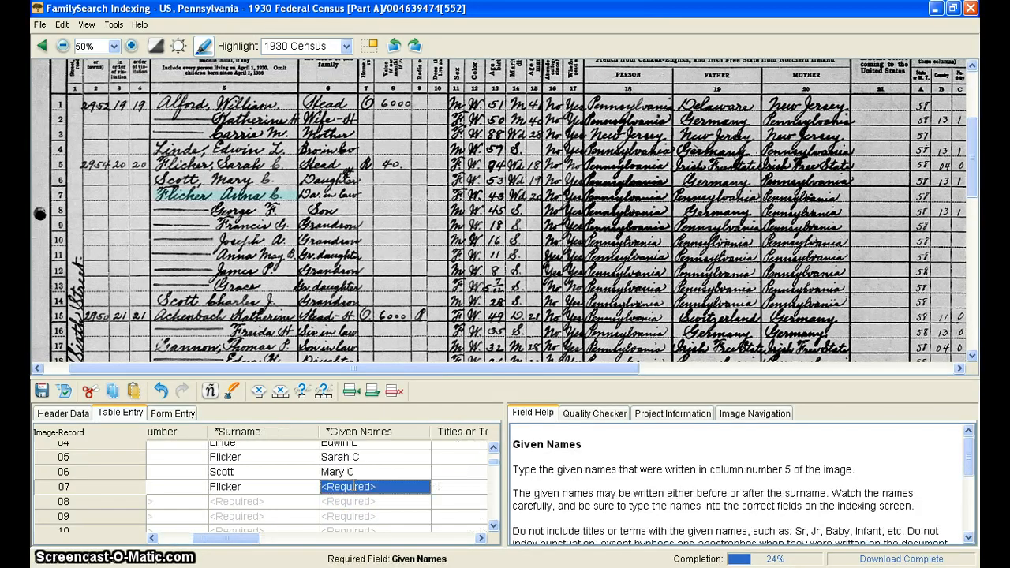
type("Anna")
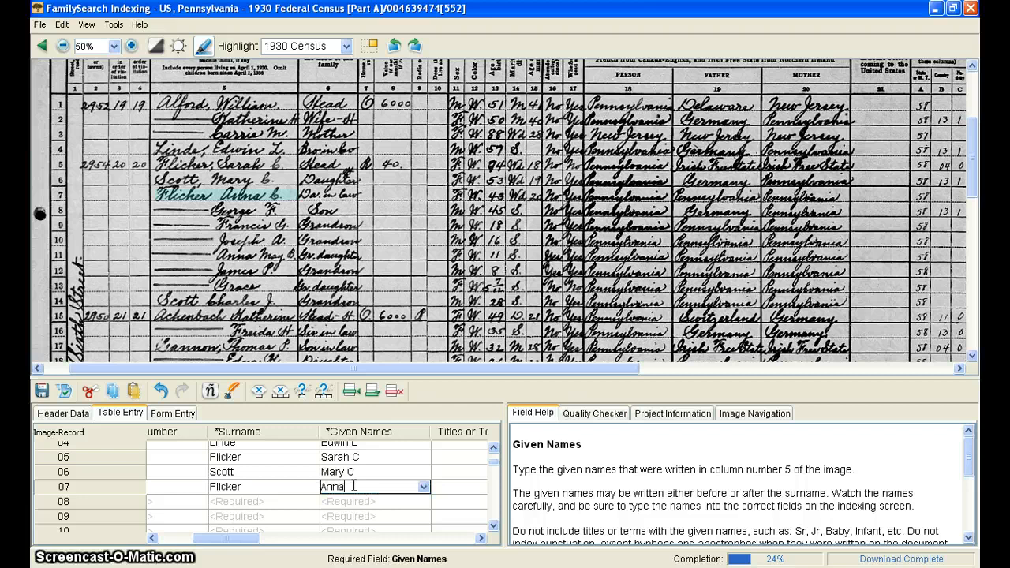
Leave the title blank in record 07 and set the relationship to Daughter-In-Law and the sex to F.
key("Tab")
key("Tab")
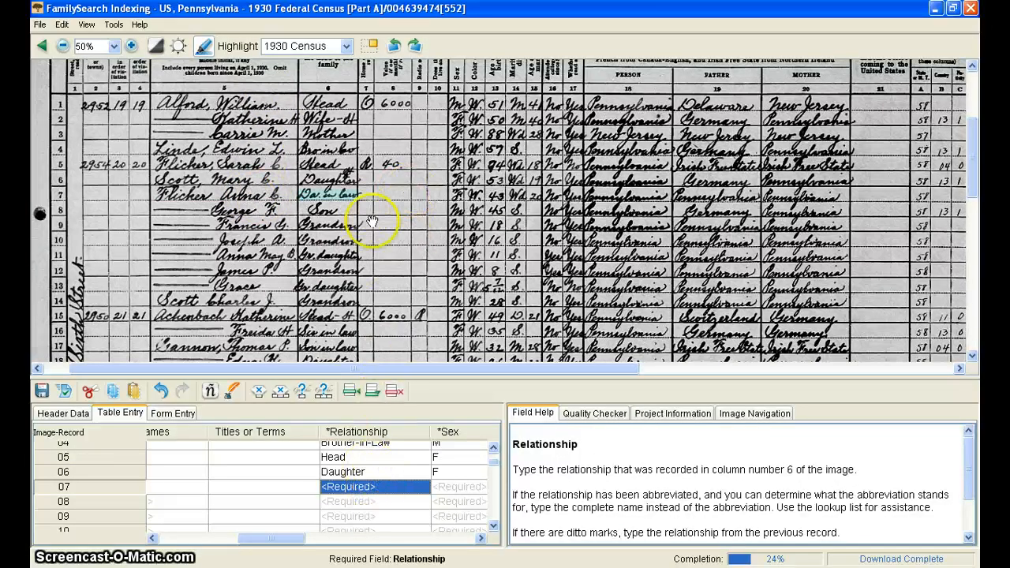
type("Da")
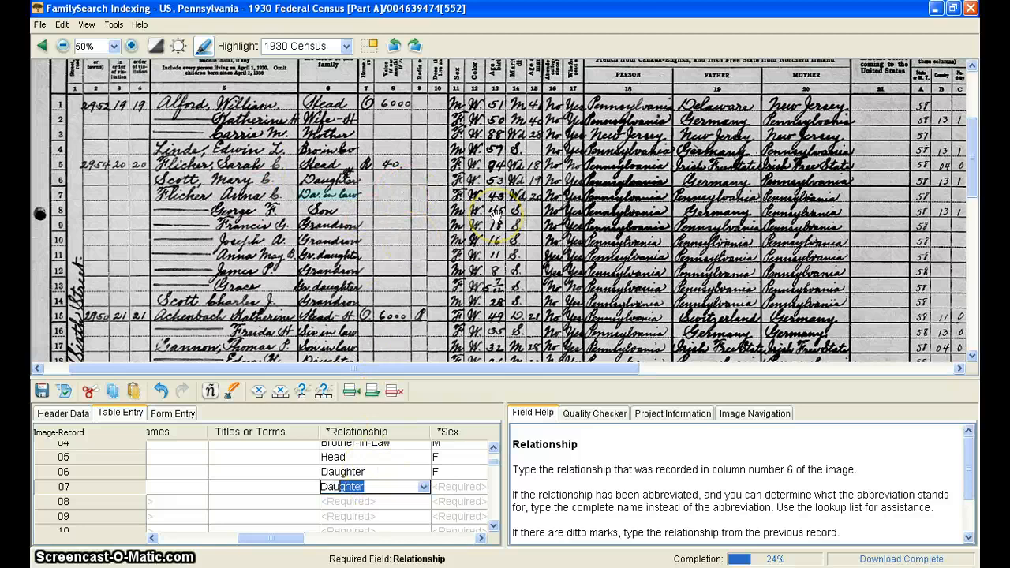
type("ughter-")
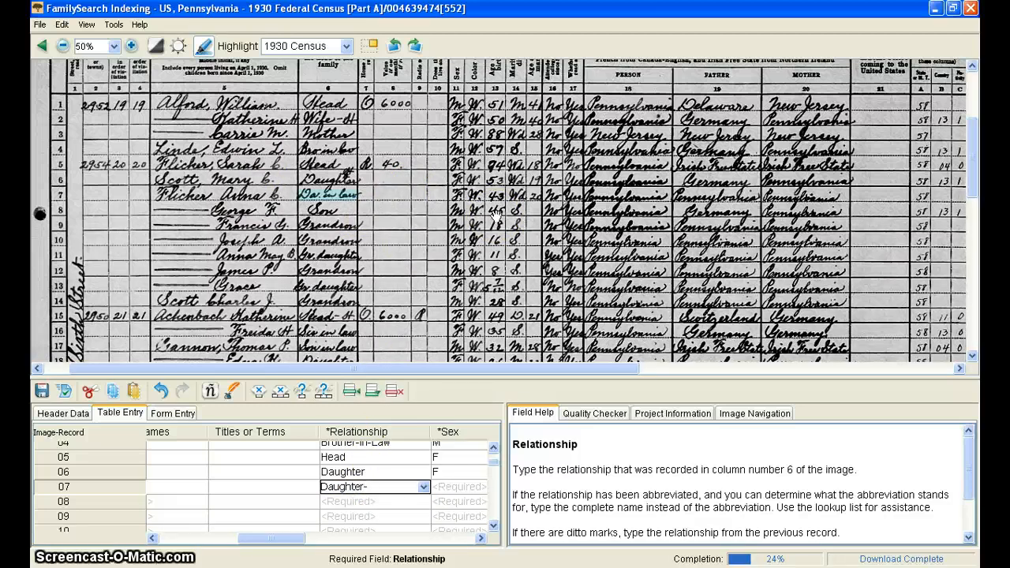
type("In-Law")
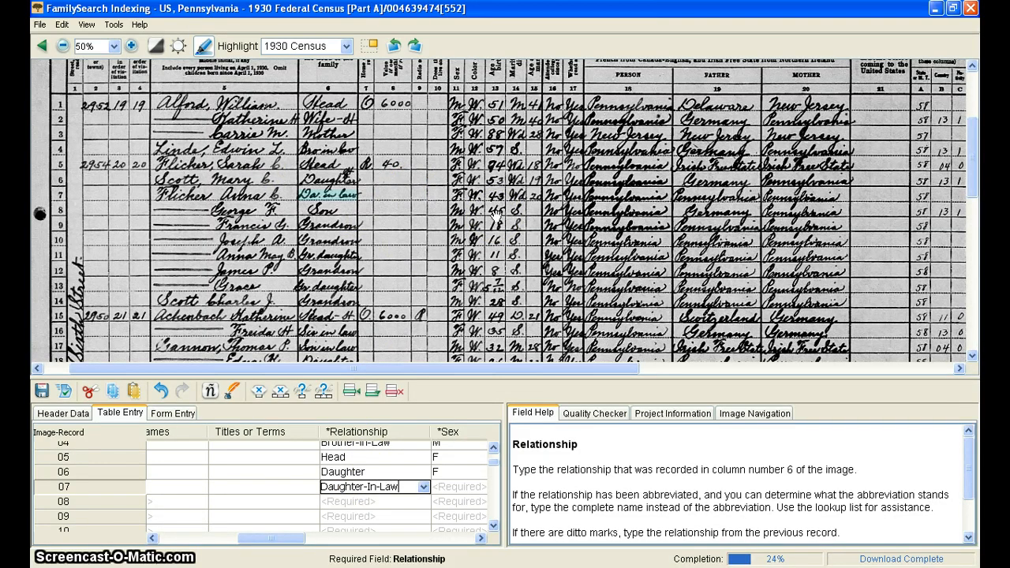
key("Tab")
type("F")
key("Tab")
Set the race in record 07 to White, the age to 43 and the marital status to W.
type("W")
key("Tab")
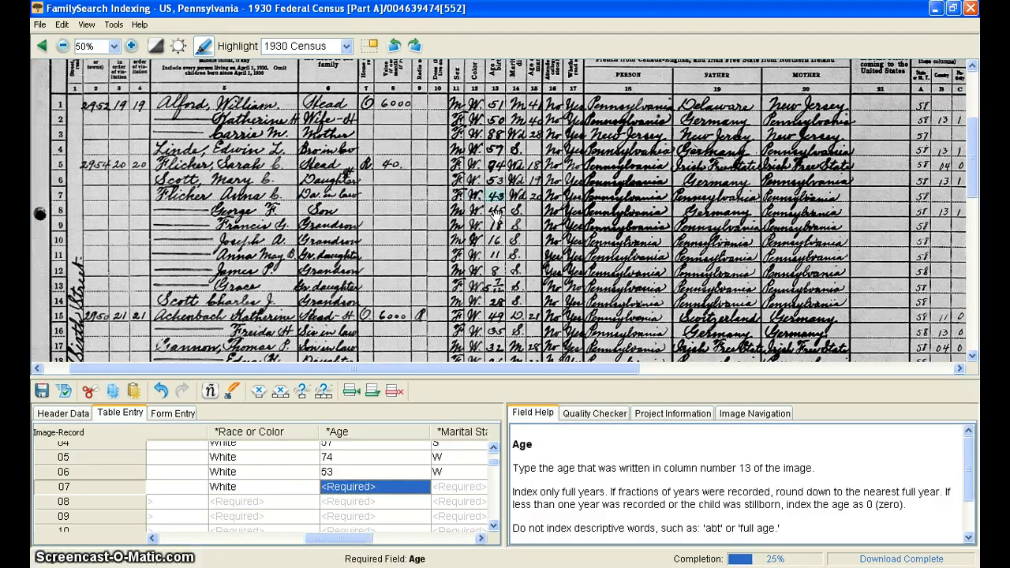
type("43")
key("Tab")
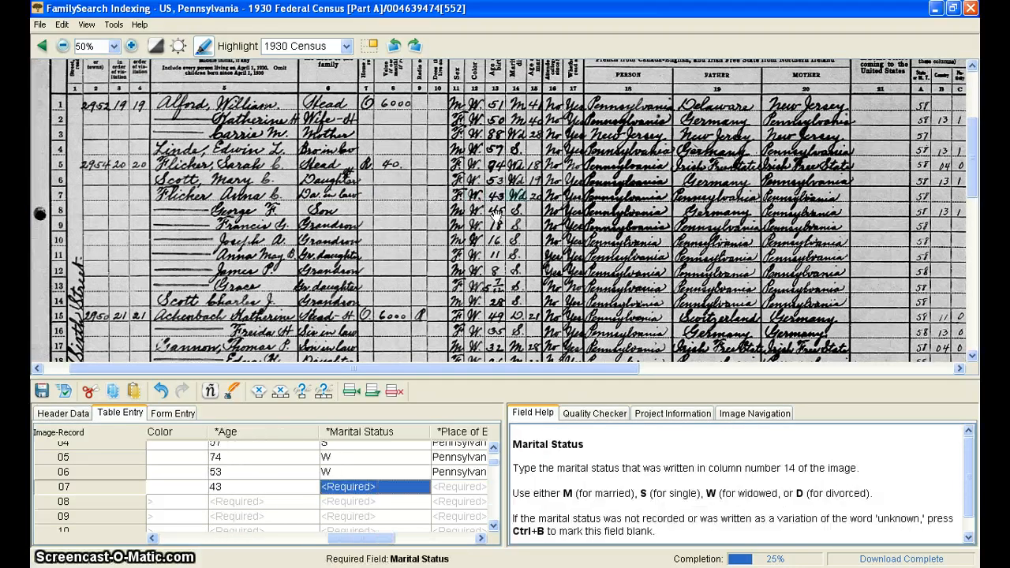
type("W")
key("Tab")
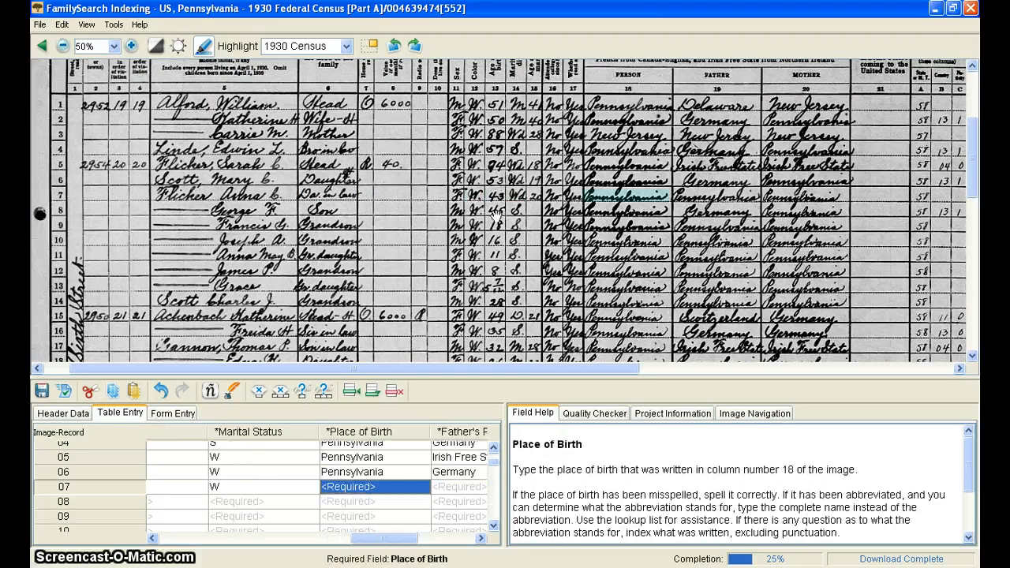
Set all three places of birth in record 07 to Pennsylvania and leave the year of immigration blank.
type("Pennsylvania")
key("Tab")
type("Pennsylvania")
key("Tab")
type("Pennsylvania")
key("Tab")
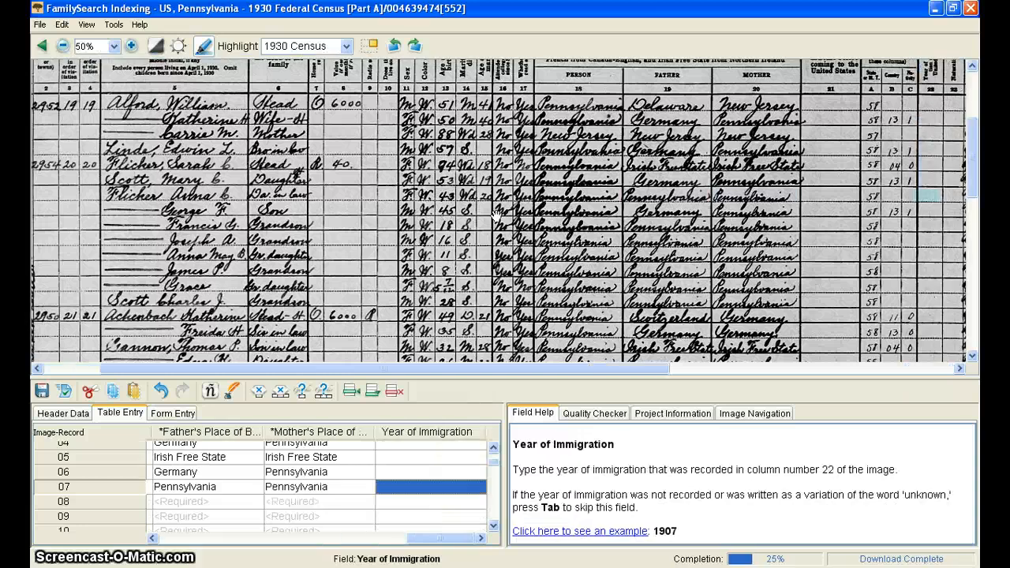
key("Tab")
Repeat family number 20 and the surname from record 07 in record 08.
key("Tab")
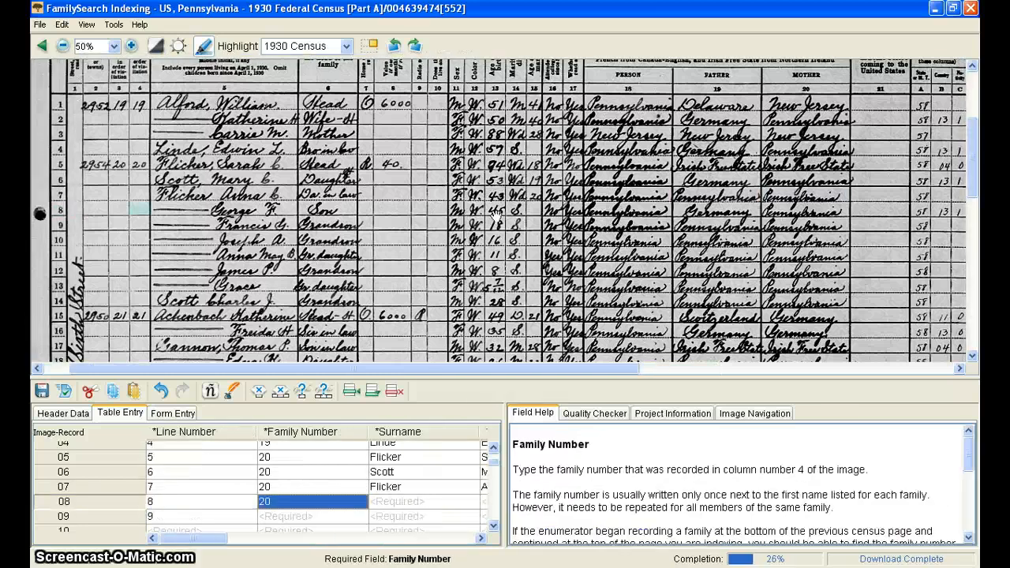
key("Tab")
key("ctrl+d")
key("Tab")
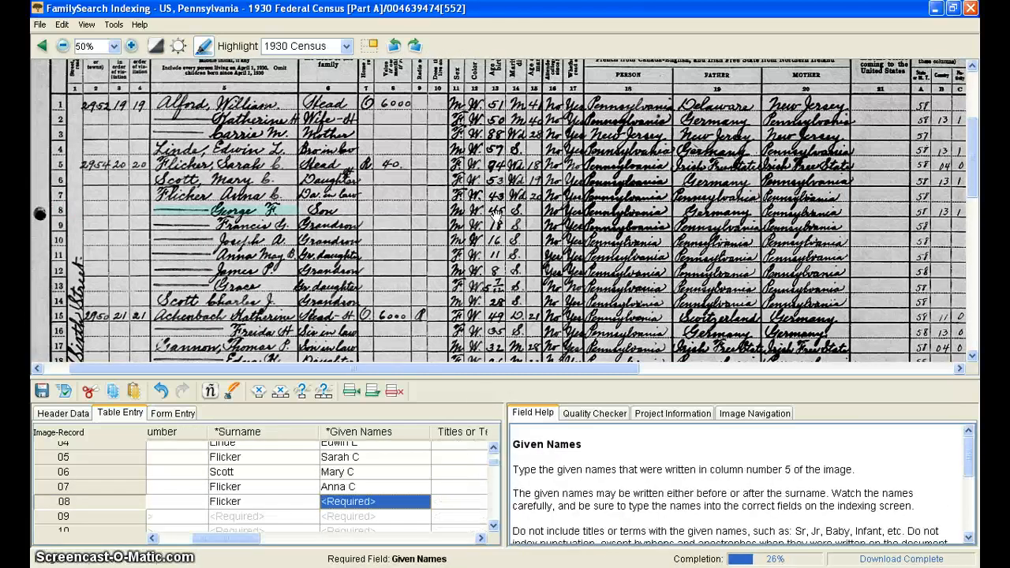
Enter the first given name from census line 8 in record 08 and recheck the copied surname.
type("George")
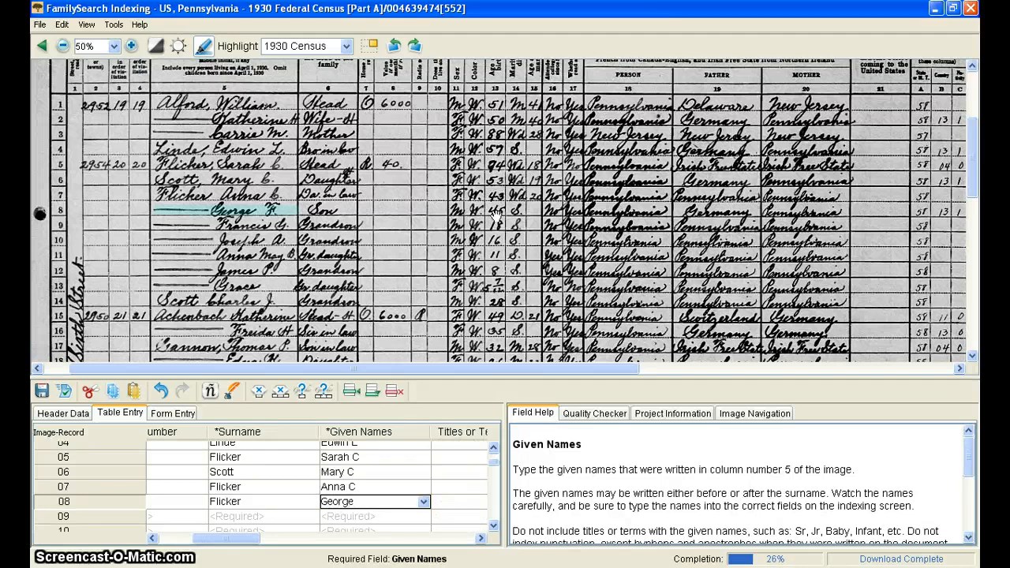
key("shift+Tab")
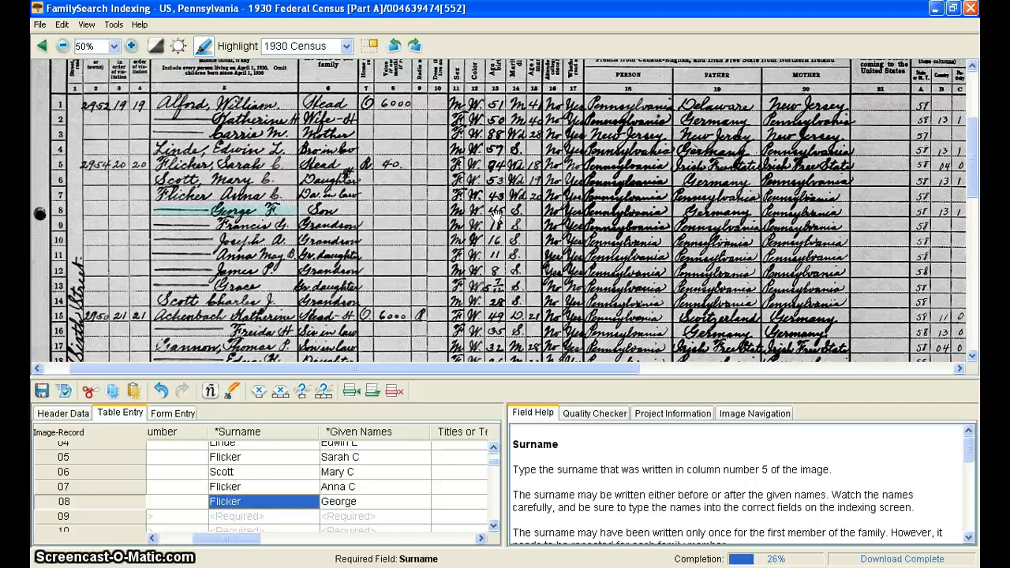
left_click(225, 502)
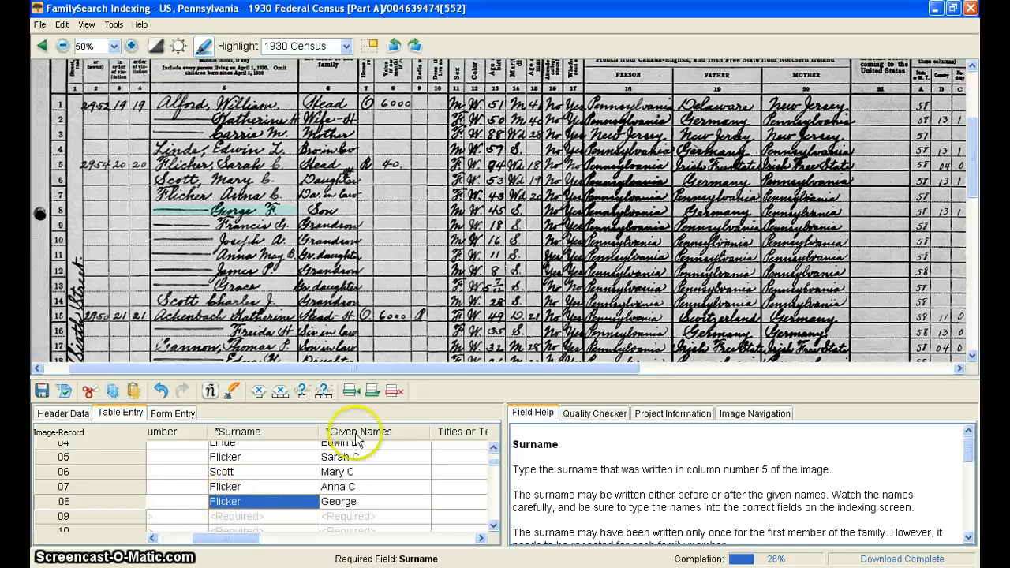
key("Tab")
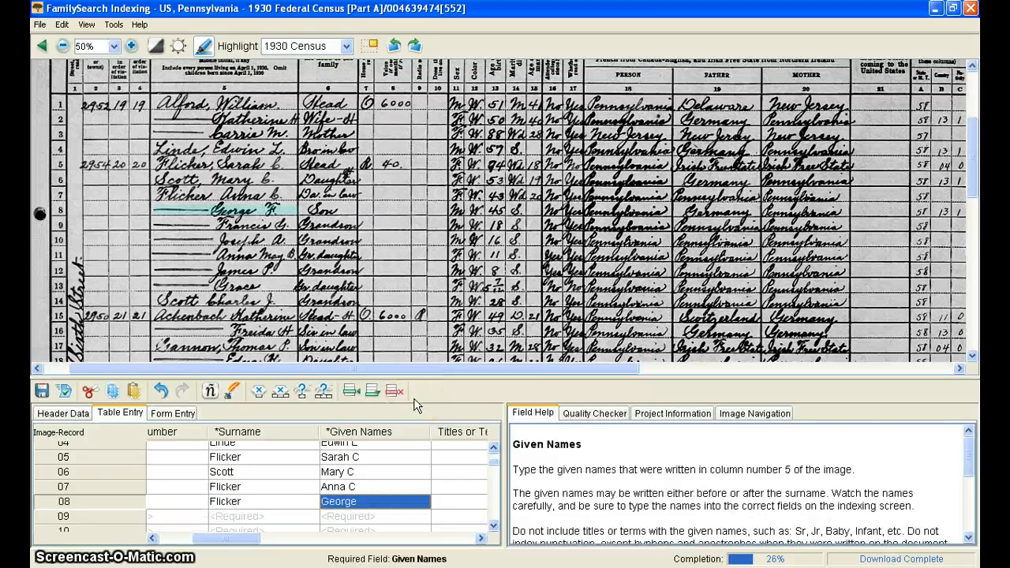
Add the middle initial to the given names in record 08, leave the title blank and set the relationship to Son.
left_click(403, 474)
left_click(387, 502)
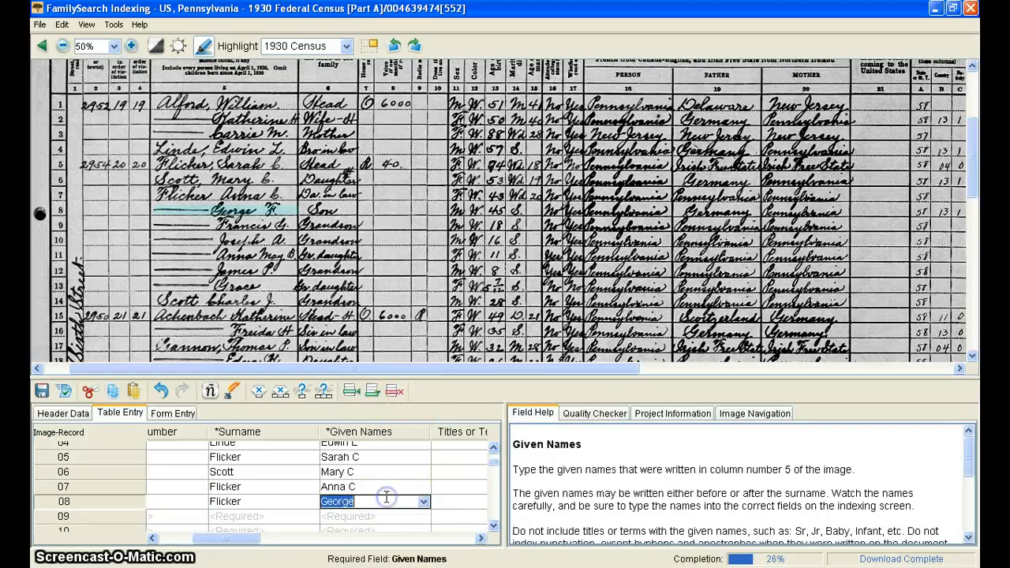
key("Tab")
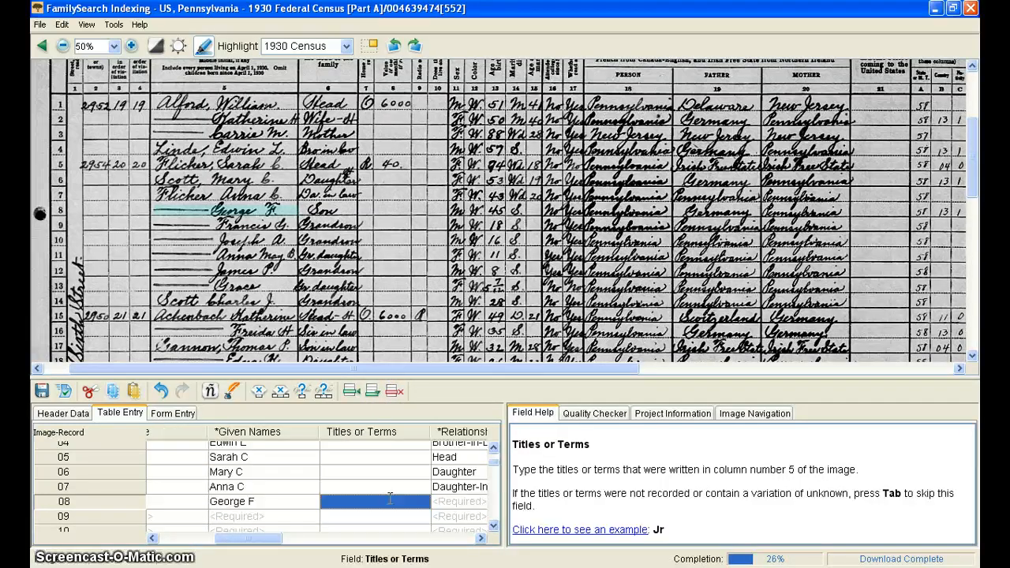
key("Tab")
type("S")
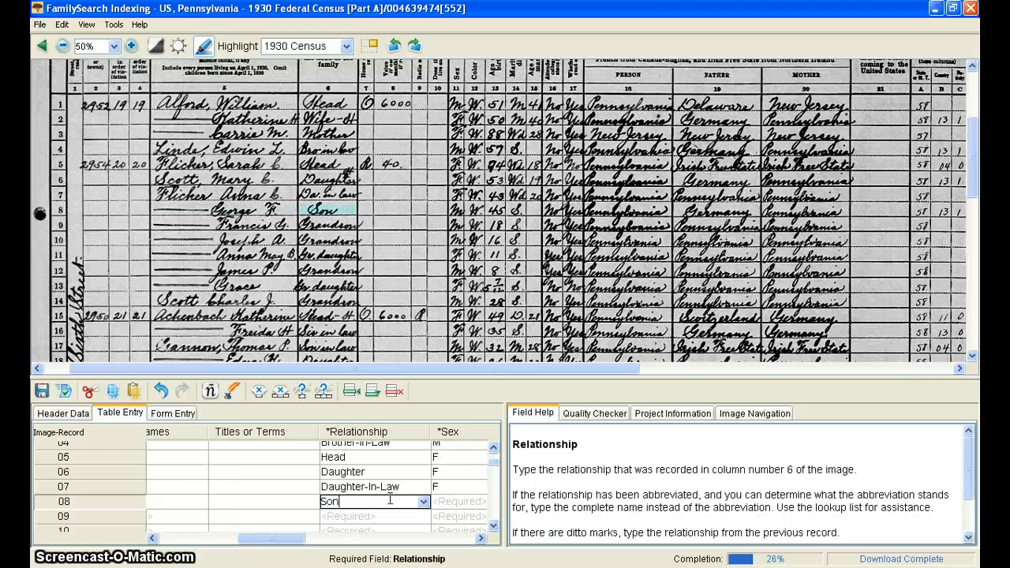
type("on")
Set the sex in record 08 to M, the race to White, the age to 45 and the marital status to S.
key("Tab")
type("M")
key("Tab")
type("White")
key("Tab")
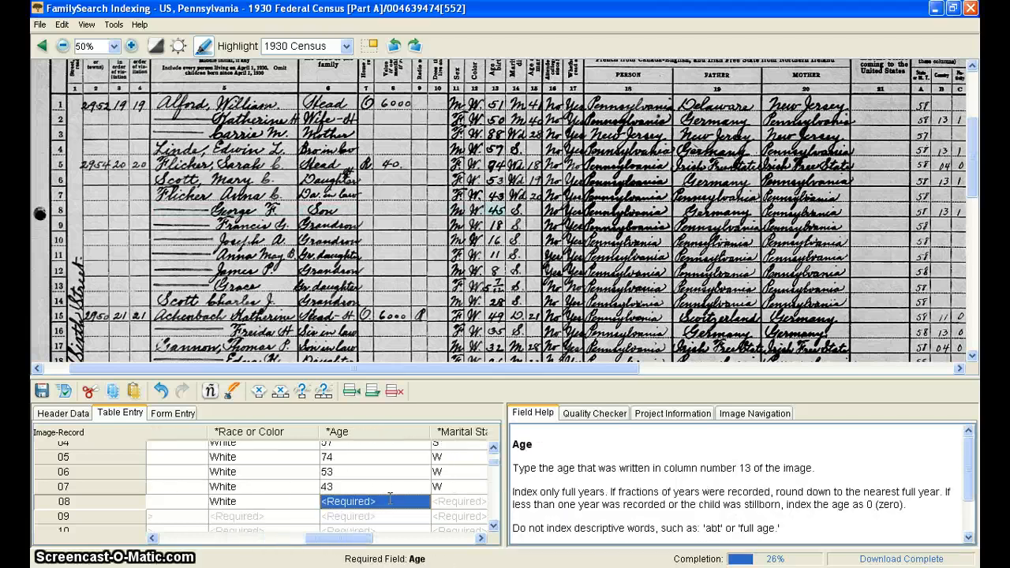
type("45")
key("Tab")
type("S")
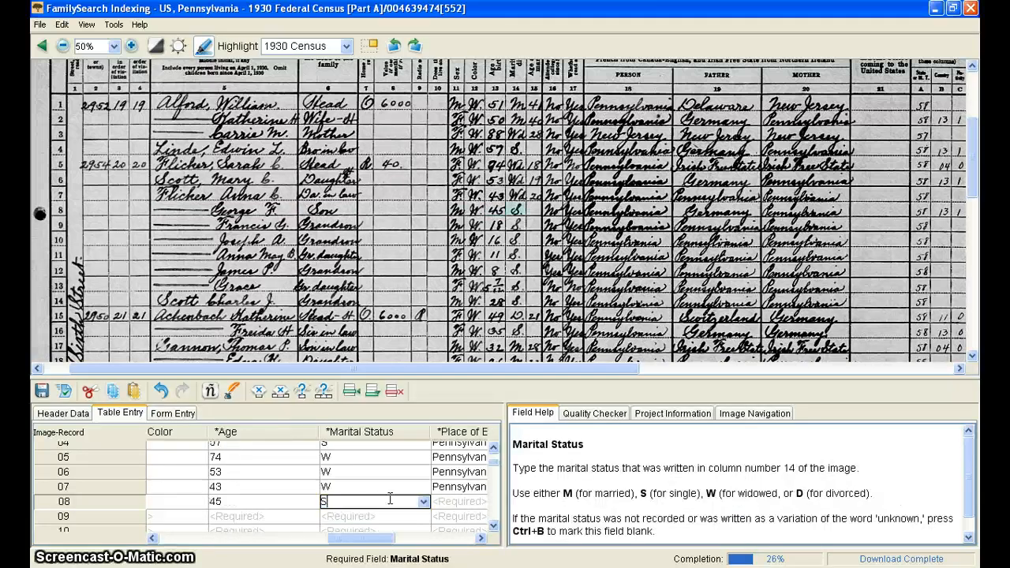
Set the places of birth in record 08 to Pennsylvania for the person and mother and Germany for the father, leaving the year of immigration blank.
key("Tab")
type("Pennsylvania")
key("Tab")
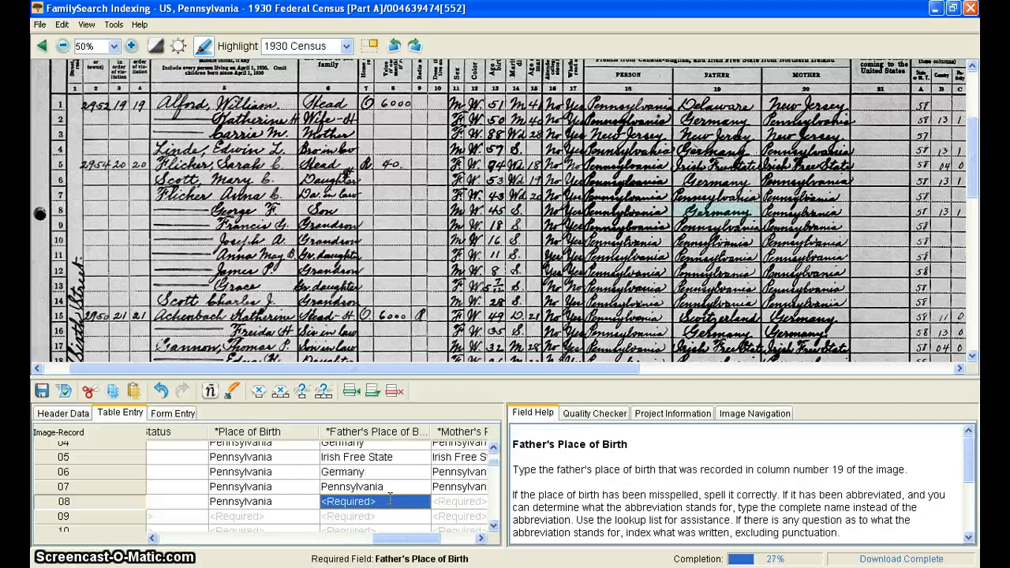
type("Germany")
key("Tab")
type("Pennsylvania")
key("Tab")
key("Tab")
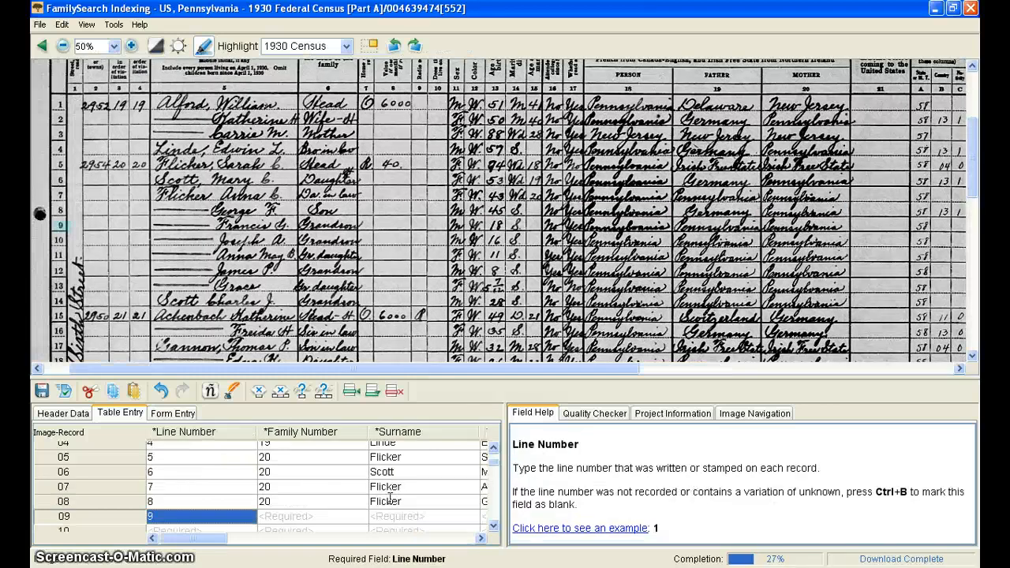
Fill record 09 with family number 20, the repeated surname, and the given name and initial from census line 9.
key("Tab")
type("20")
key("Tab")
type("Flicker")
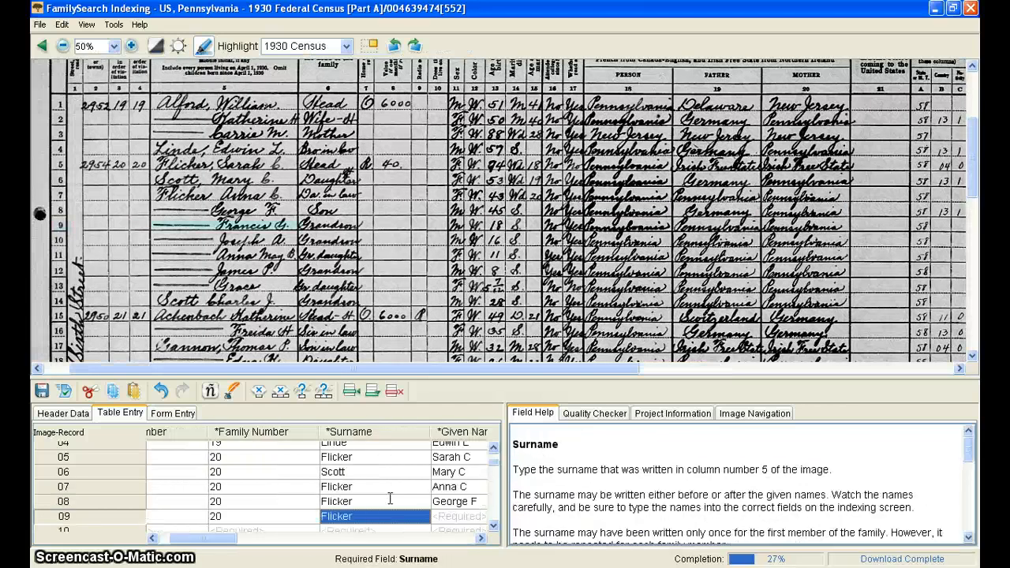
key("Tab")
type("D")
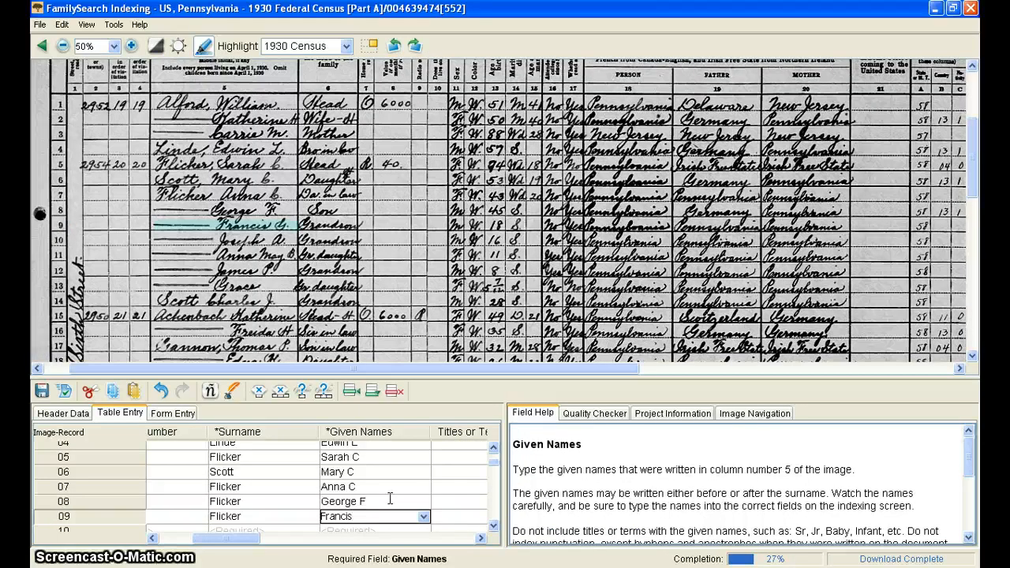
type("rancis G")
key("Tab")
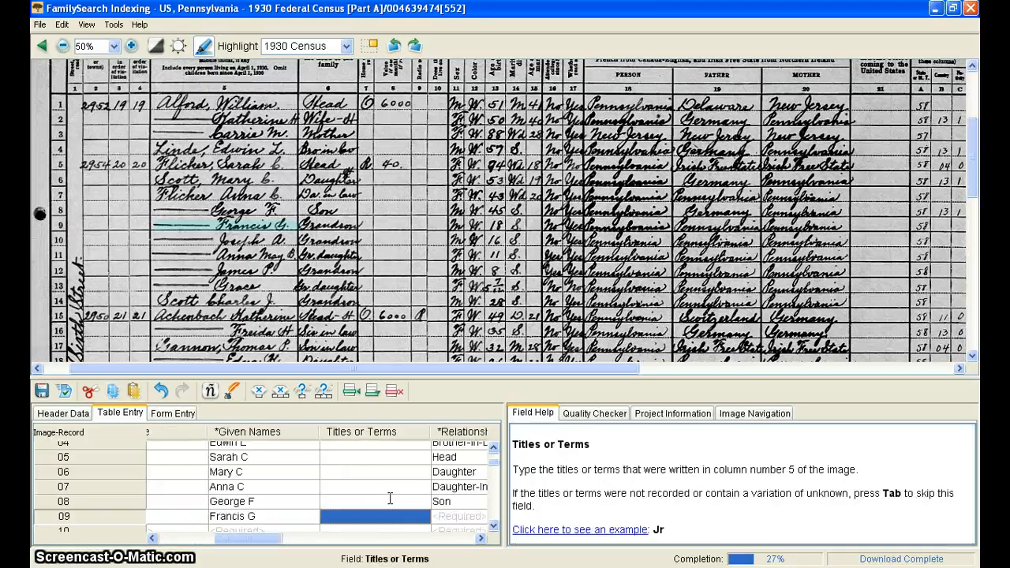
Leave the title in record 09 blank and set the relationship to Grandson, the sex to M and the race to White.
key("Tab")
type("Gran")
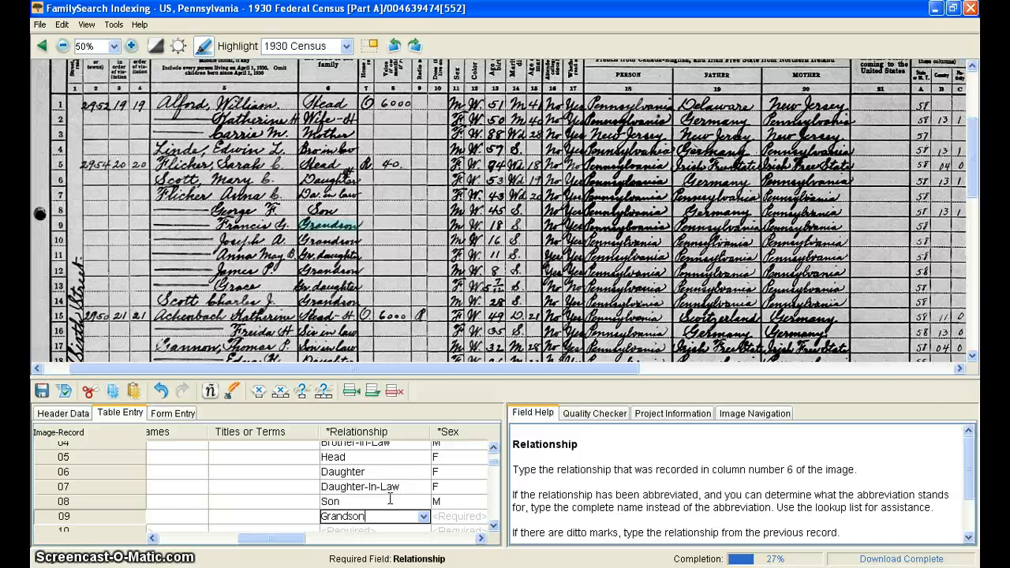
type("dson")
key("Tab")
type("M")
key("Tab")
type("W")
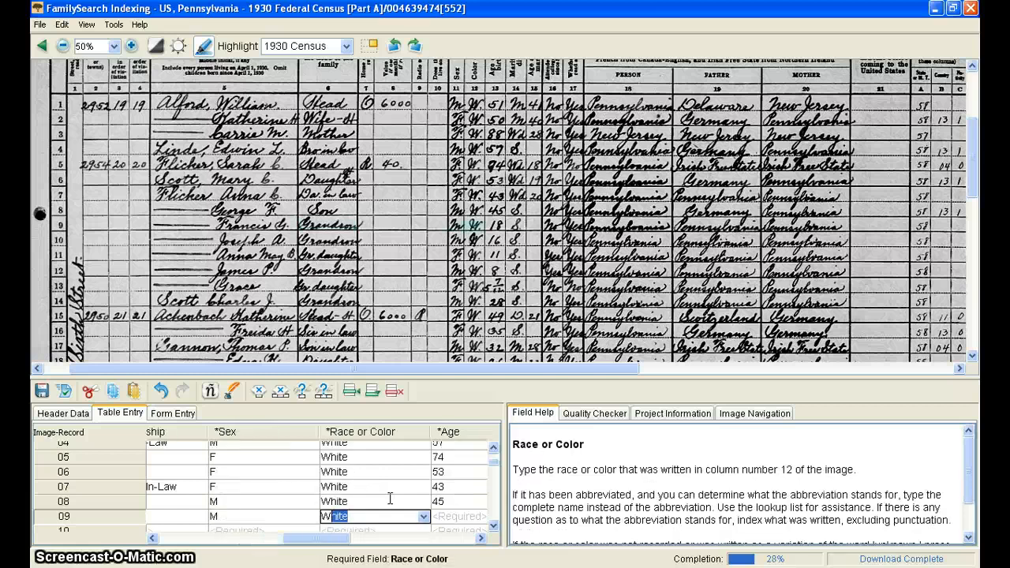
Set the age in record 09 to 18 and the marital status to S.
key("Tab")
type("18")
key("Tab")
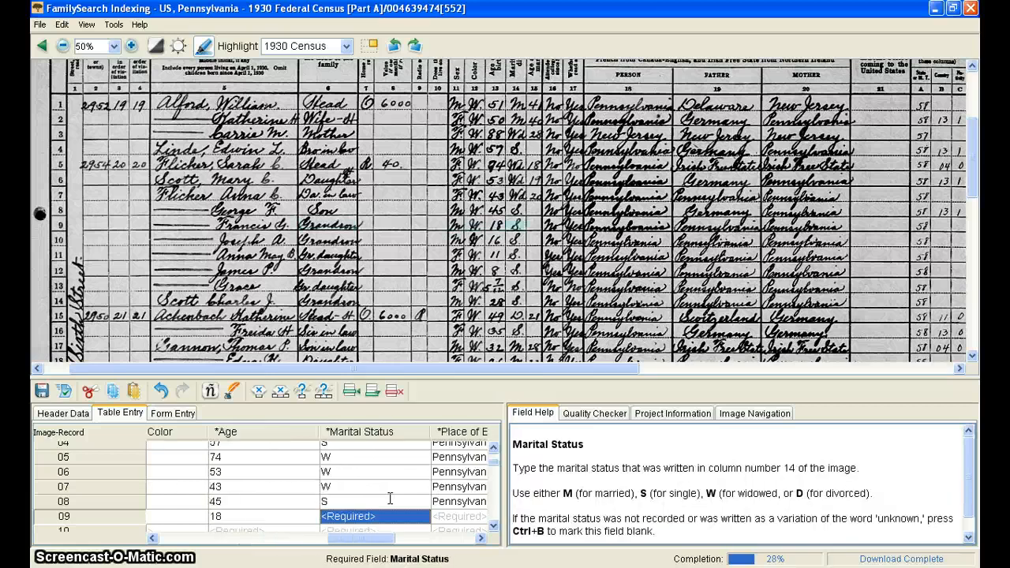
type("S")
key("Tab")
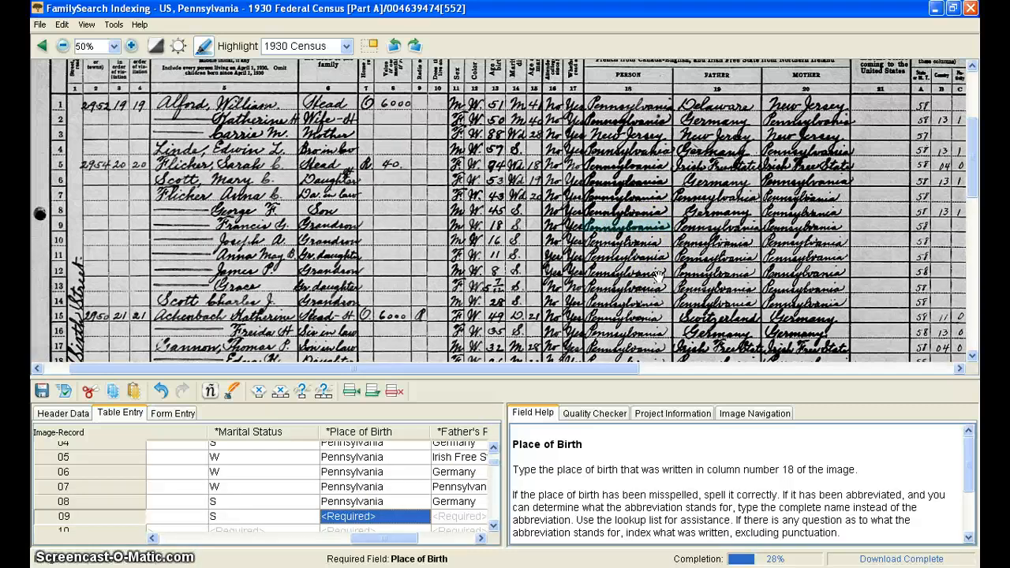
Search the place of birth lookup for record 09 for entries starting with "p" and ending with "a".
left_click(420, 525)
left_click(424, 518)
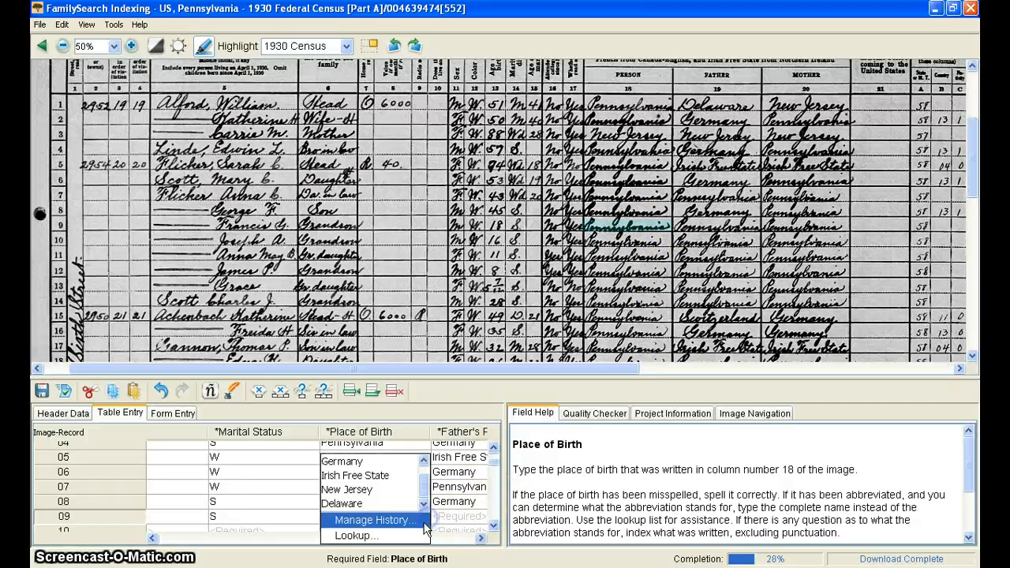
left_click(359, 536)
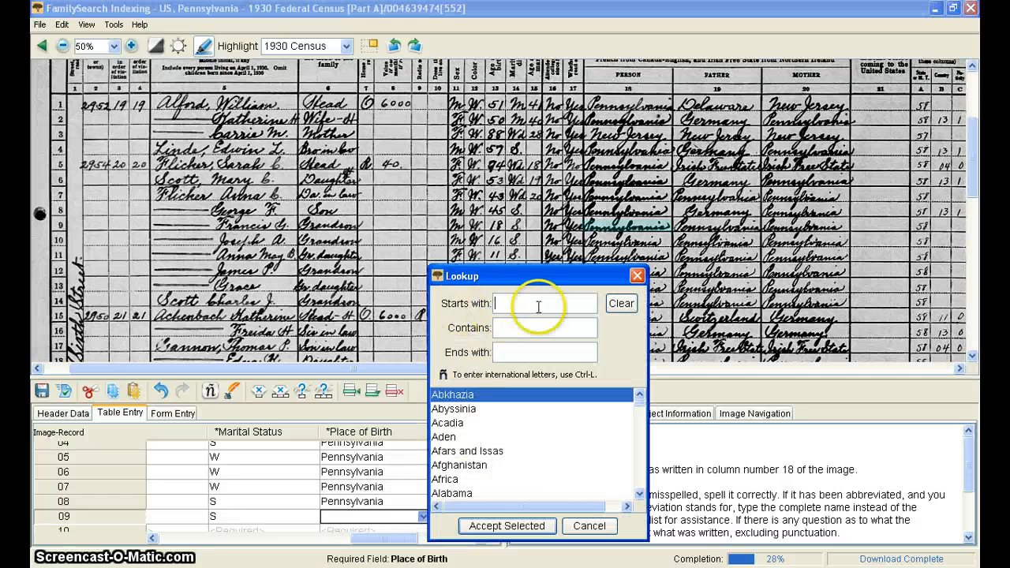
type("p")
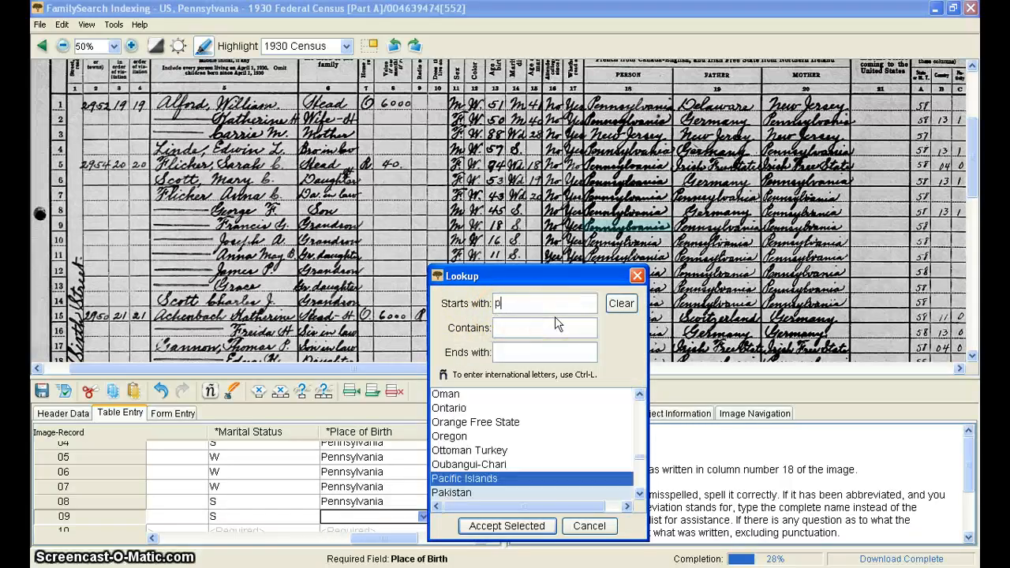
type("a")
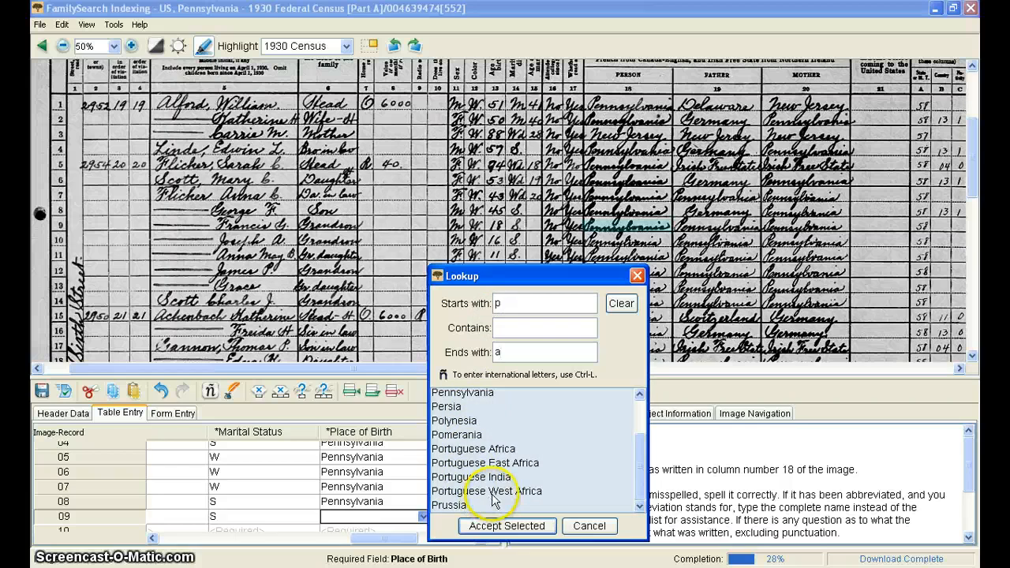
Search the lookup for places starting with "p" and containing "enn" instead, and close it without accepting an entry.
mouse_move(640, 478)
left_mouse_down()
mouse_move(637, 449)
mouse_move(635, 480)
left_mouse_up()
left_click_drag(505, 354, 496, 353)
key("BackSpace")
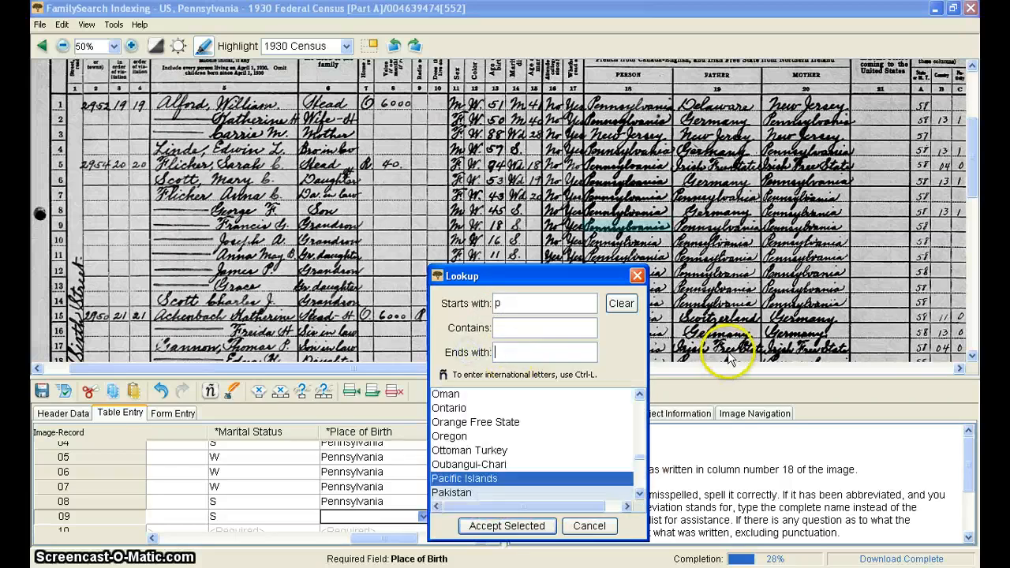
left_click(575, 331)
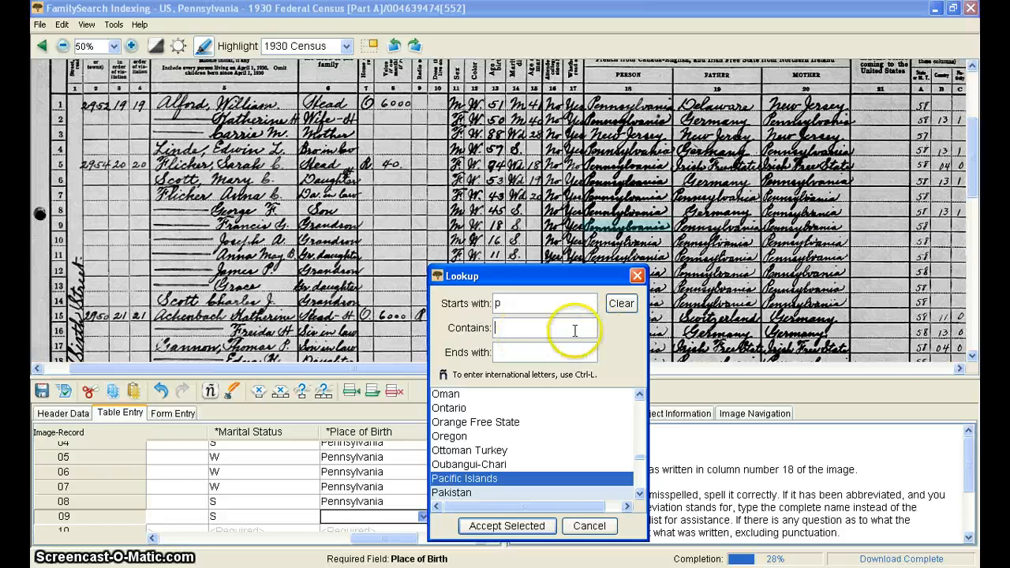
type("enn")
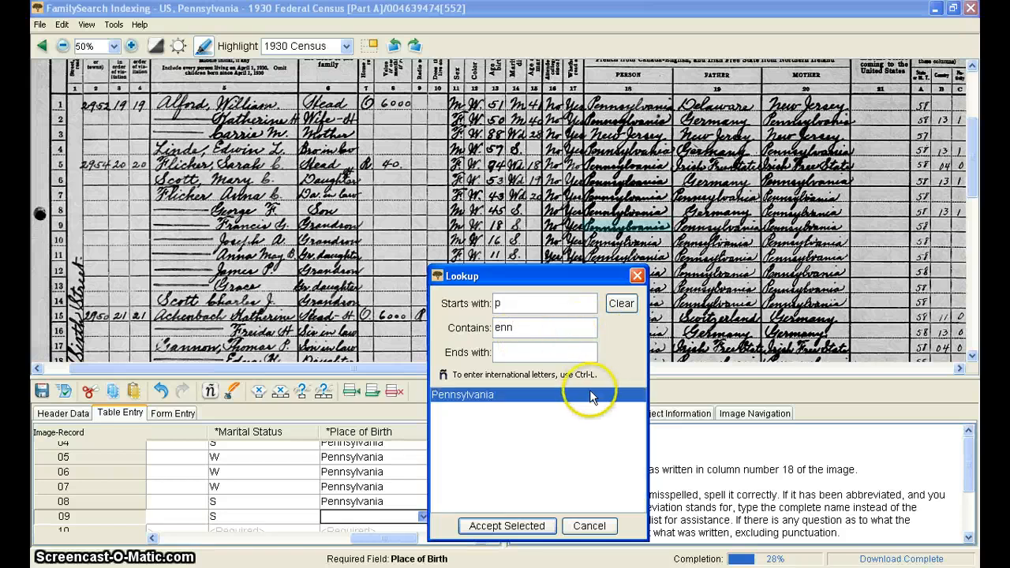
left_click(590, 527)
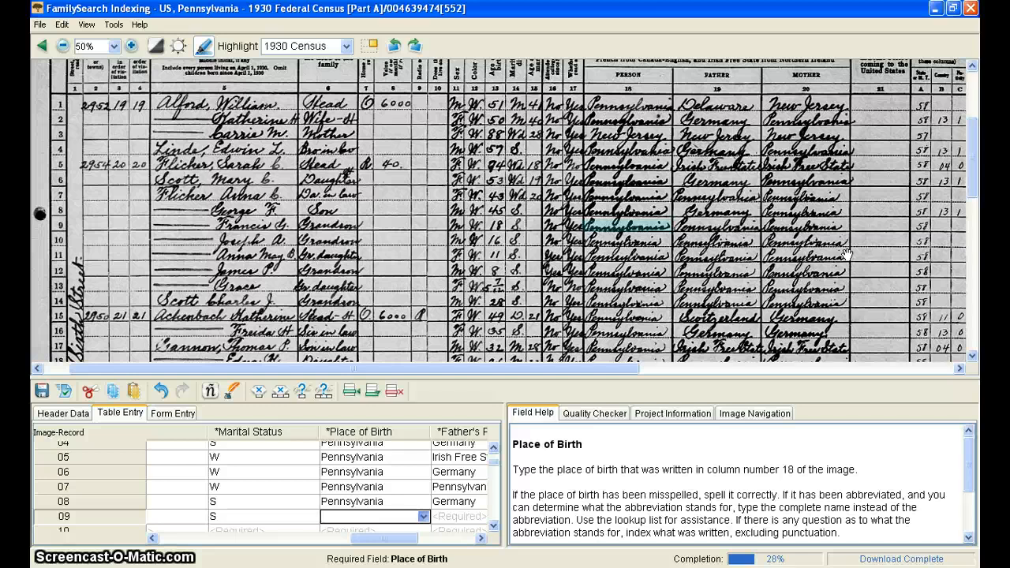
Set all three places of birth in record 09 to Pennsylvania and leave the year of immigration blank.
type("nnsylvania")
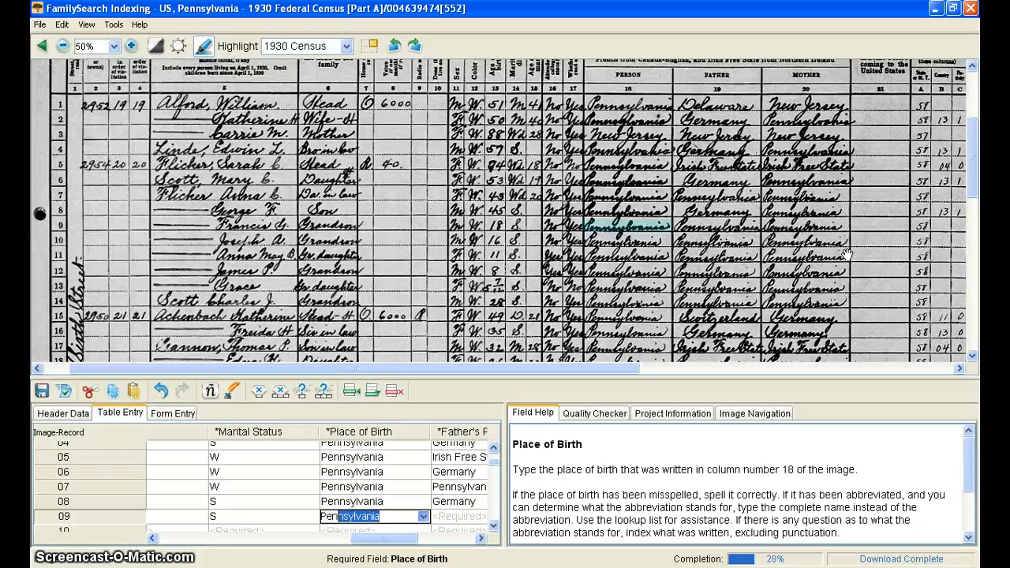
key("Tab")
type("Pennsylvania")
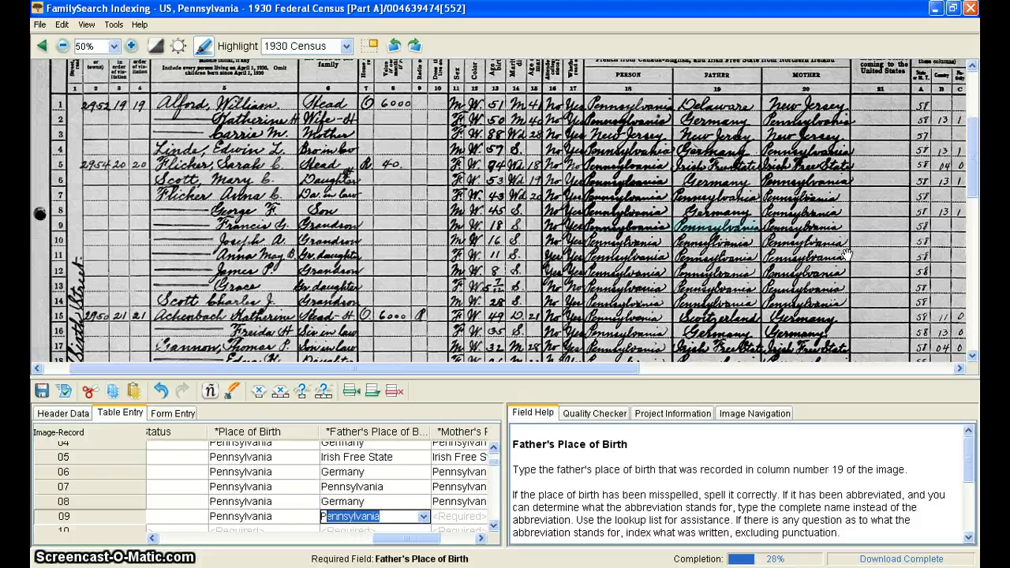
key("Tab")
type("Pennsylvania")
key("Tab")
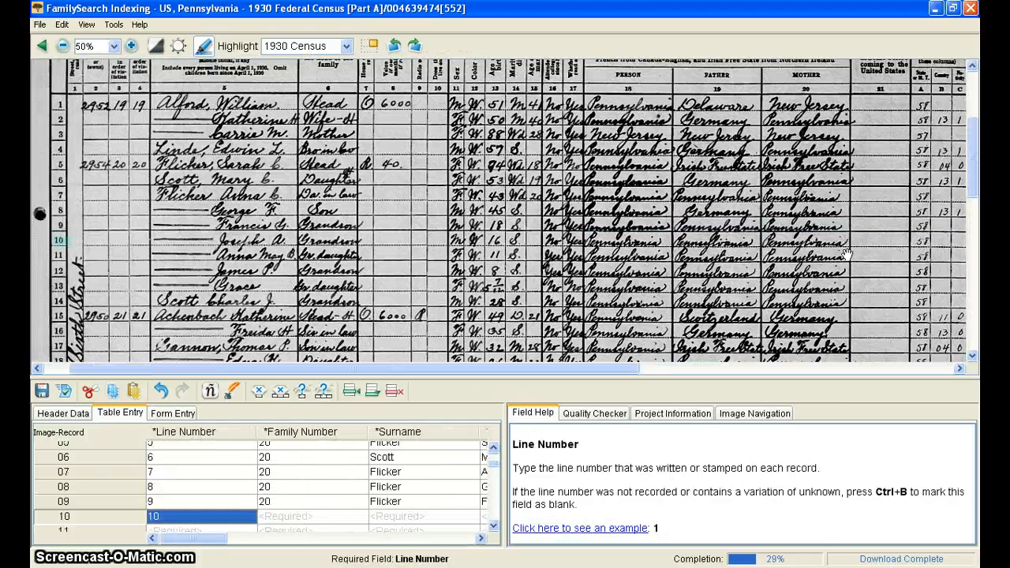
Repeat the family number and surname from record 09 in record 10.
key("Tab")
key("Tab")
key("Tab")
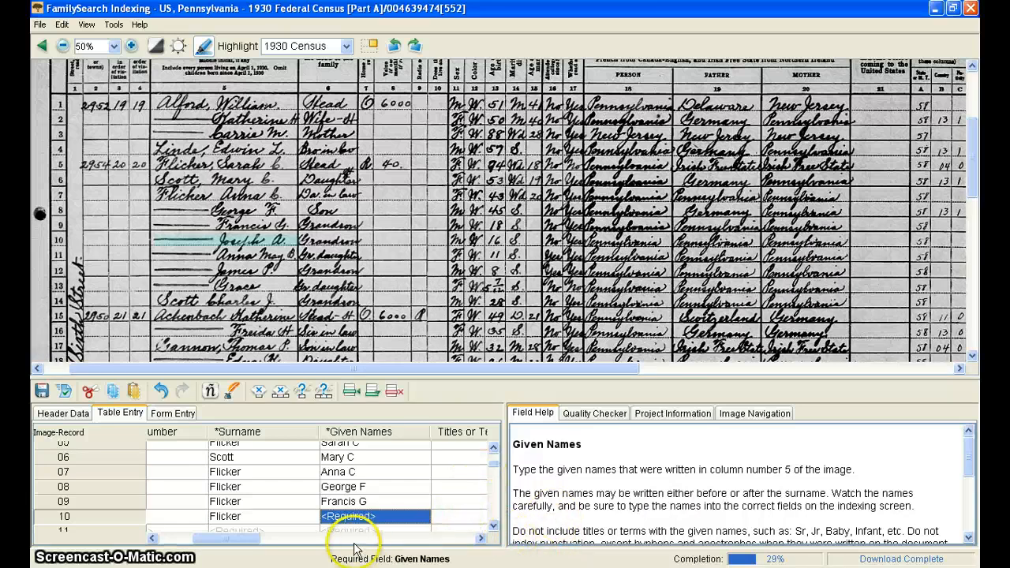
Switch to the browser and look through the ByCityLight.com list of Pennsylvania cities and towns.
left_click_drag(237, 536, 414, 535)
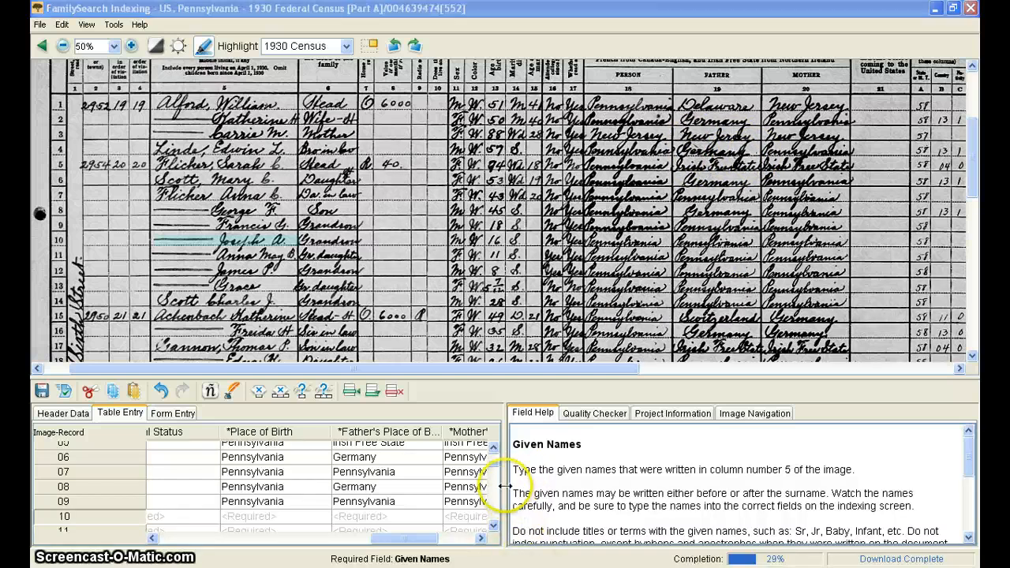
key("alt+Tab")
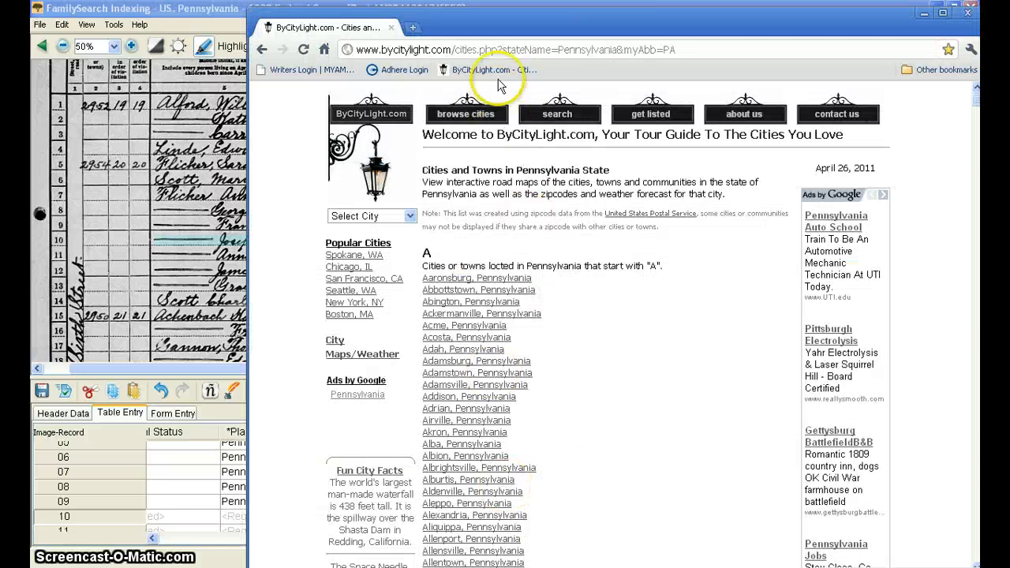
left_click_drag(550, 13, 472, 13)
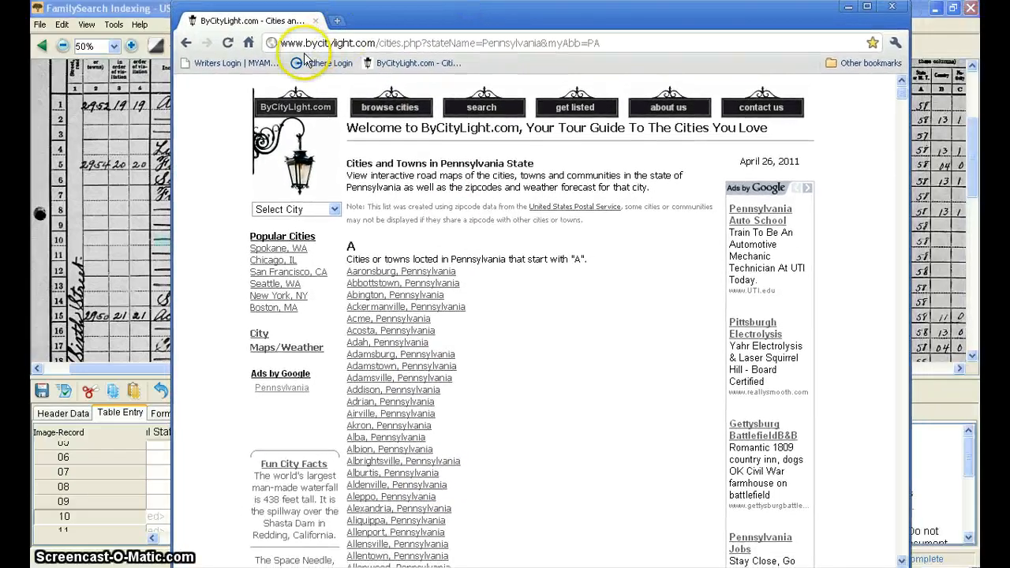
left_click(400, 68)
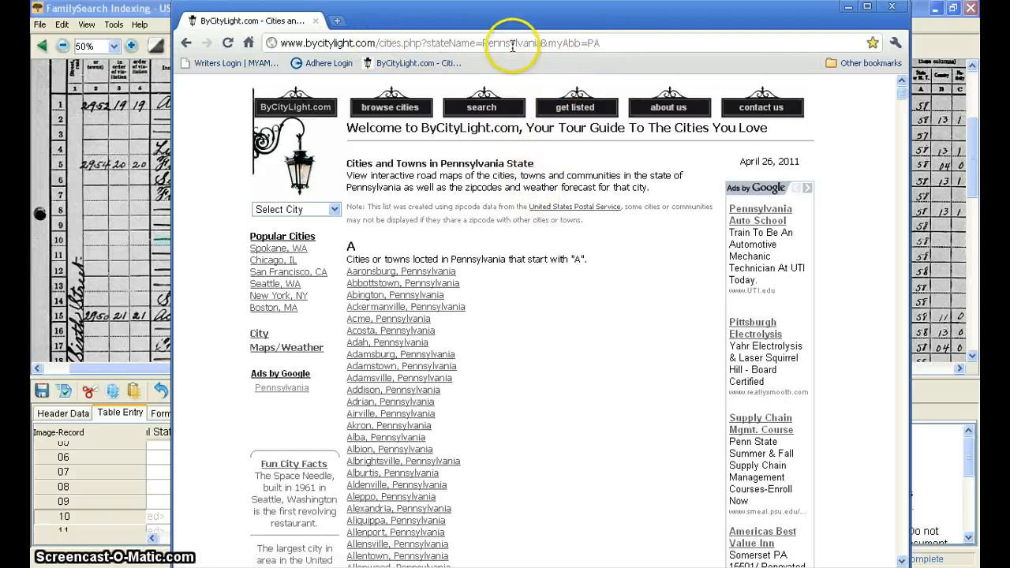
left_click_drag(539, 43, 498, 44)
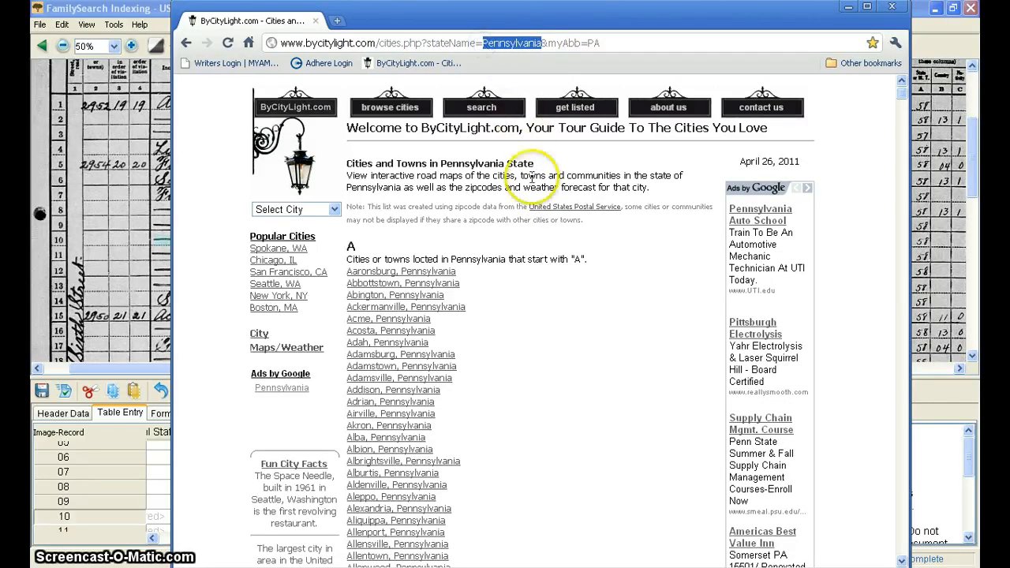
left_click(558, 172)
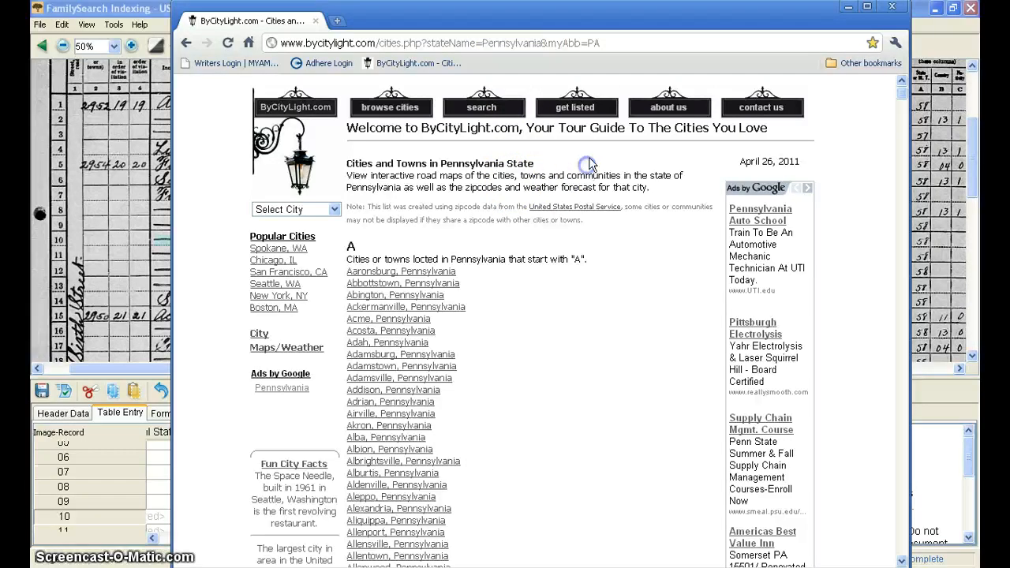
scroll(558, 189, "down", 4)
scroll(553, 197, "down", 10)
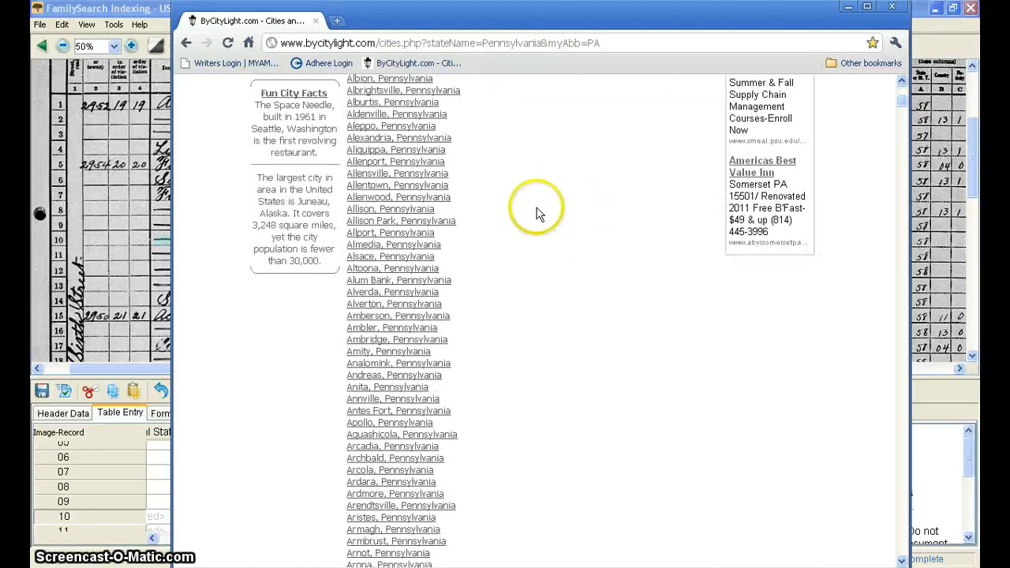
left_click_drag(902, 106, 868, 83)
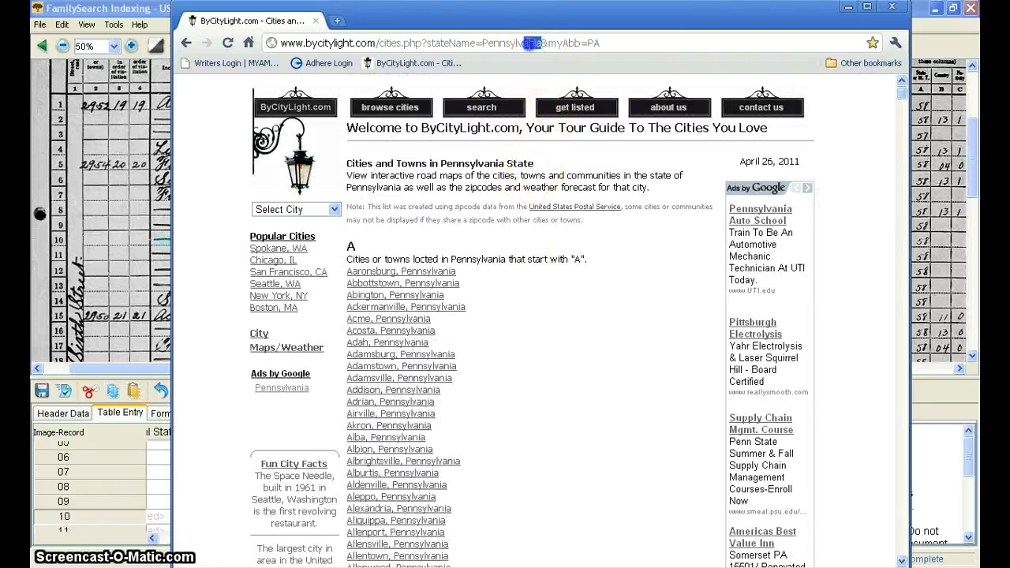
Load the ByCityLight.com page with the state name in its address changed to Newyork, and return to the indexing batch.
left_click_drag(476, 43, 483, 42)
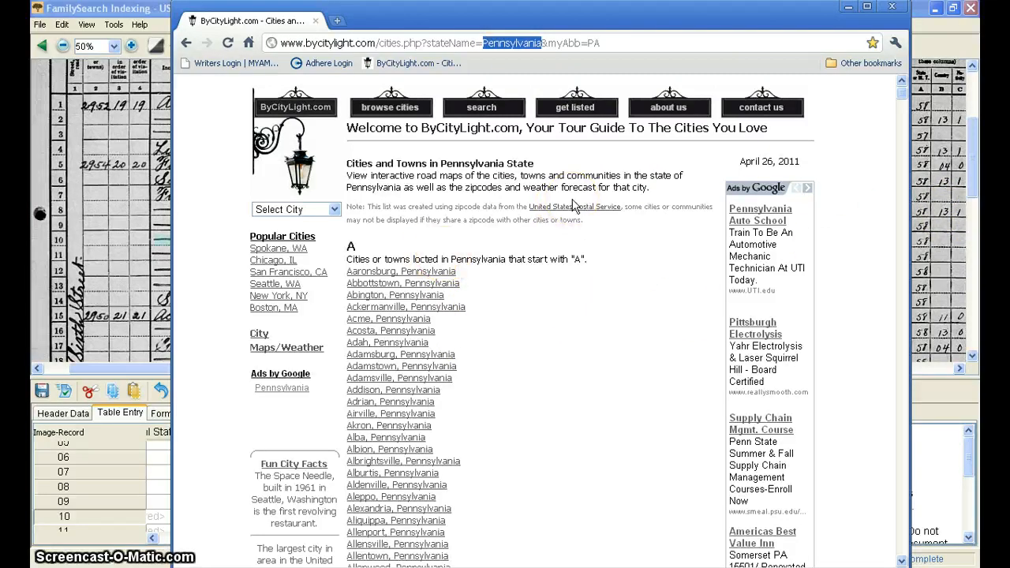
type("New")
key("BackSpace")
type("yo")
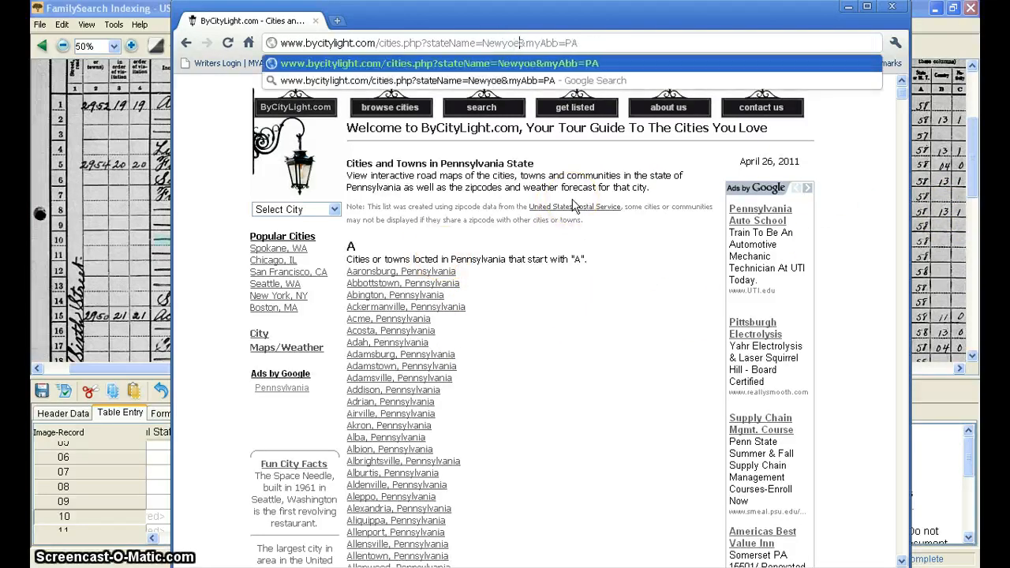
type("rk")
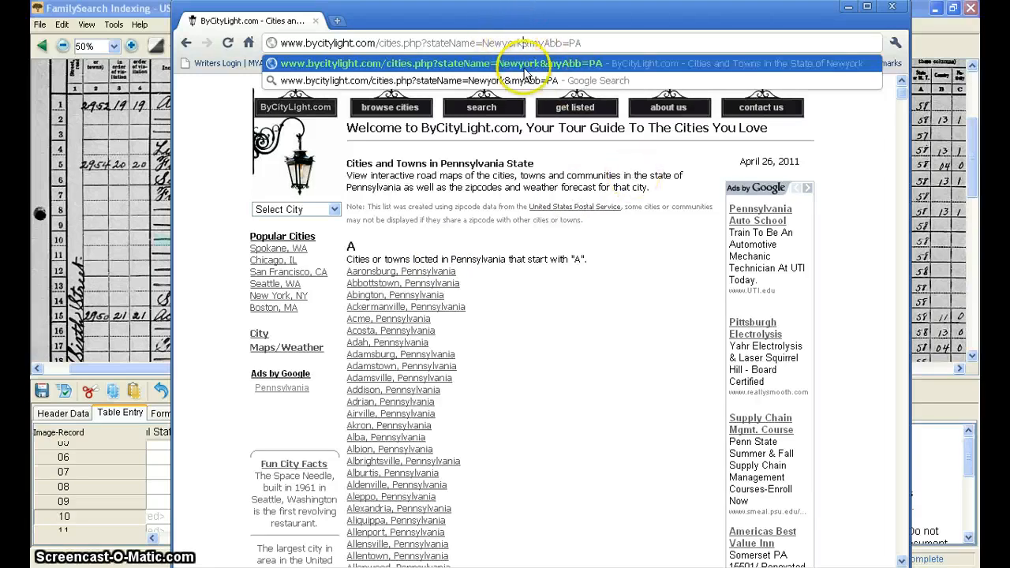
key("Return")
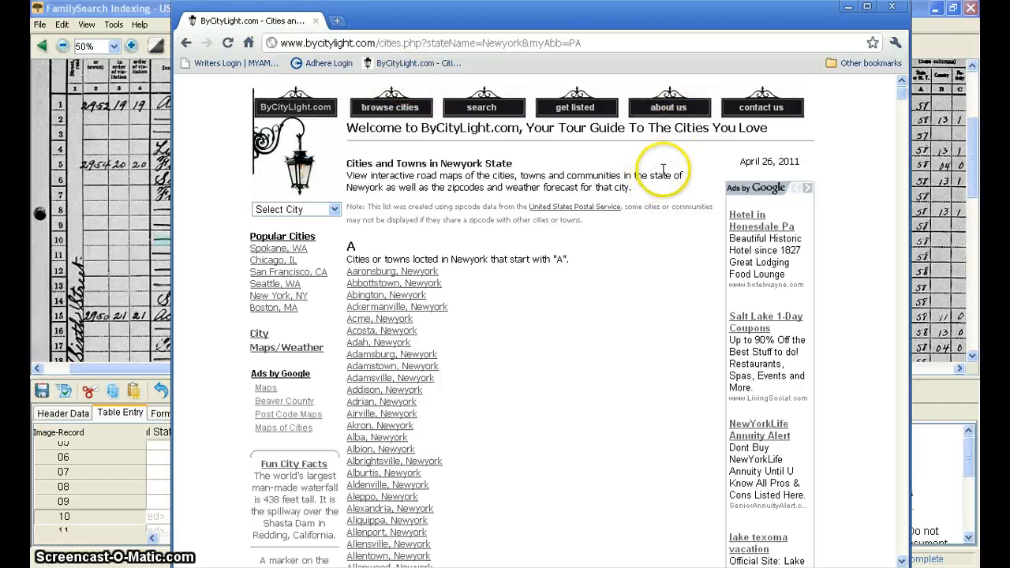
left_click(848, 8)
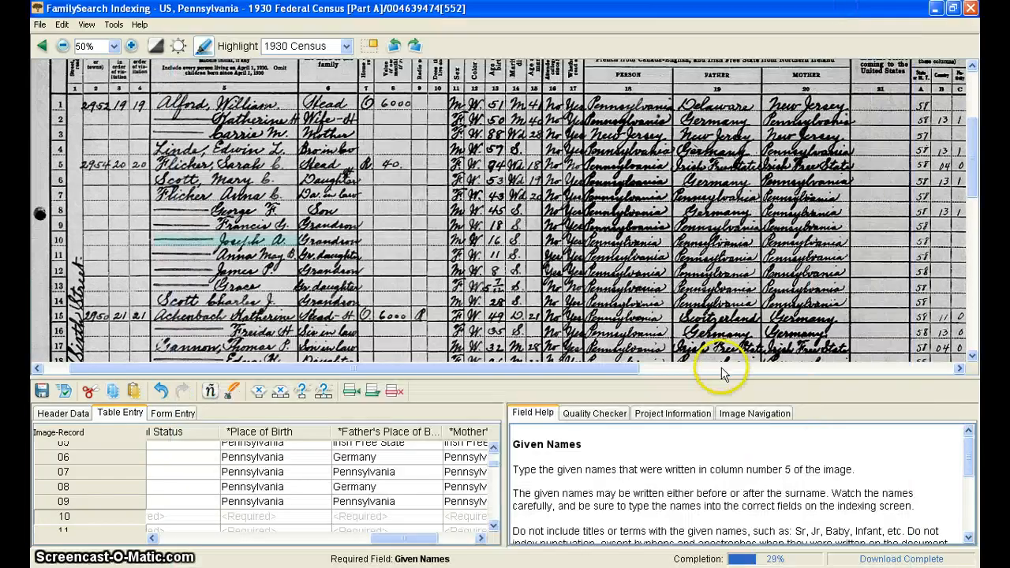